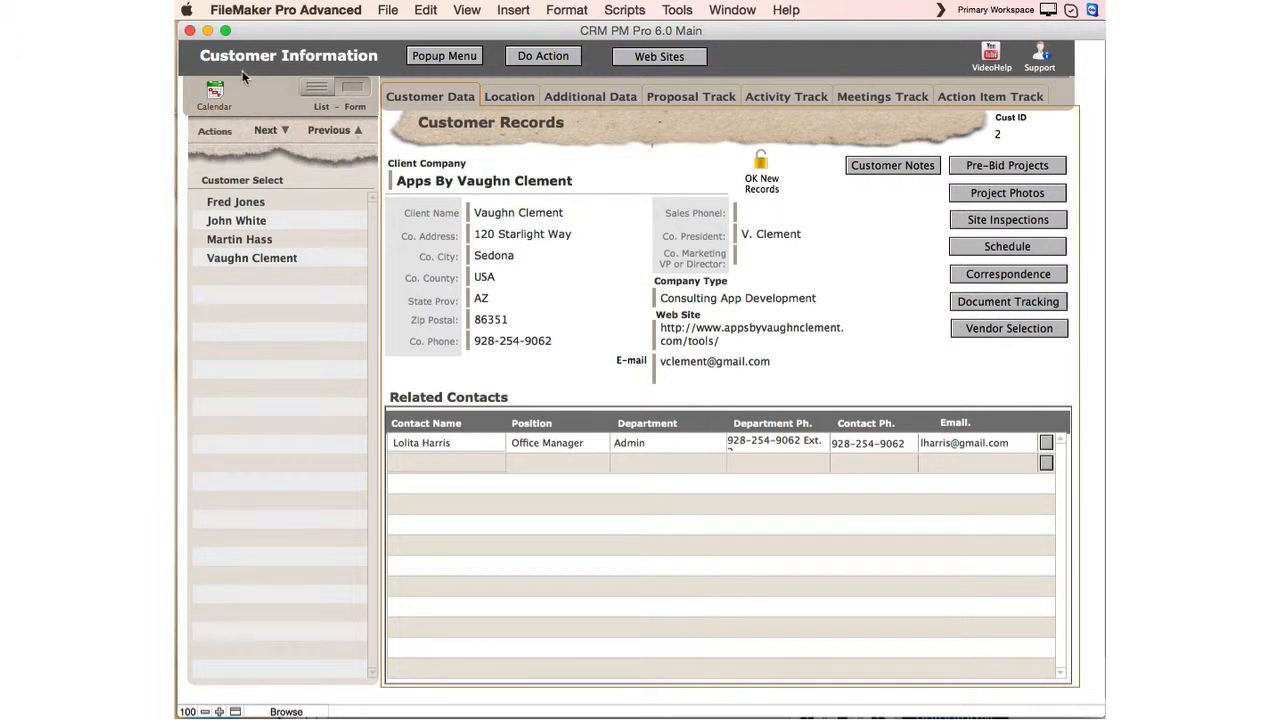
# Step: Open the Design CRM App proposal's breakdown structure from the customer's proposal tracking and set its quote value to 30000
pyautogui.click(698, 99)
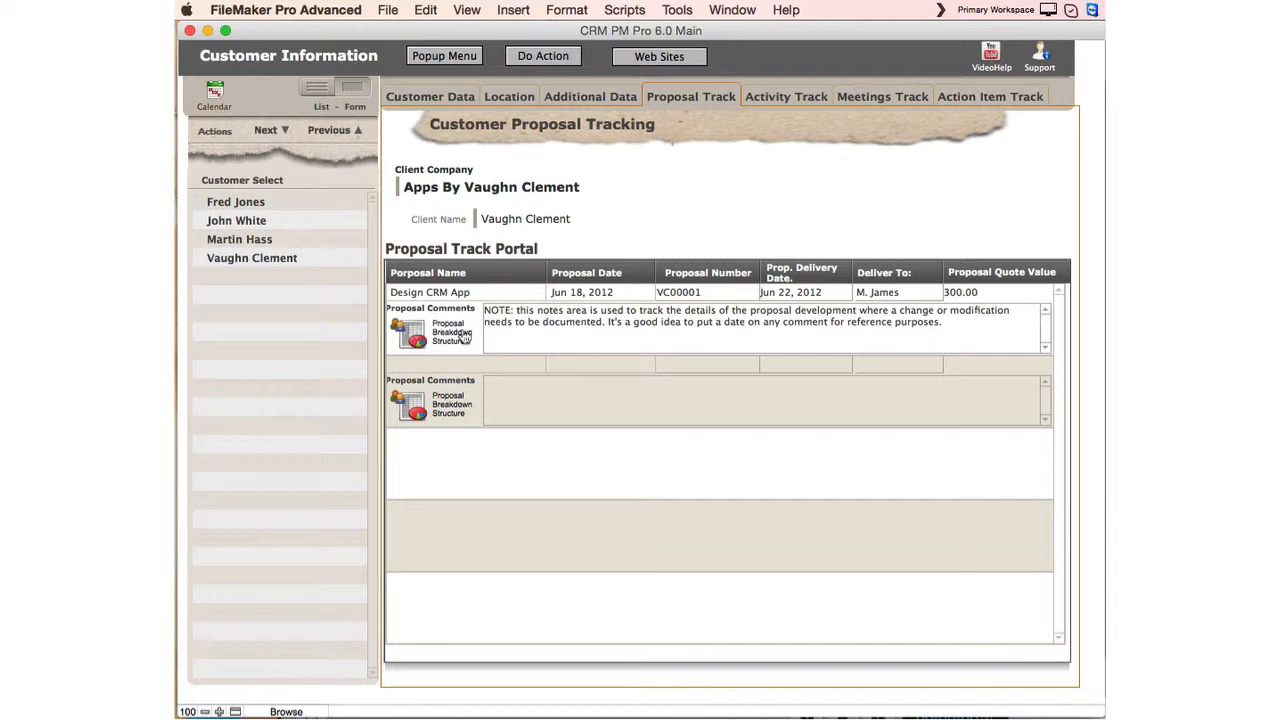
pyautogui.click(414, 336)
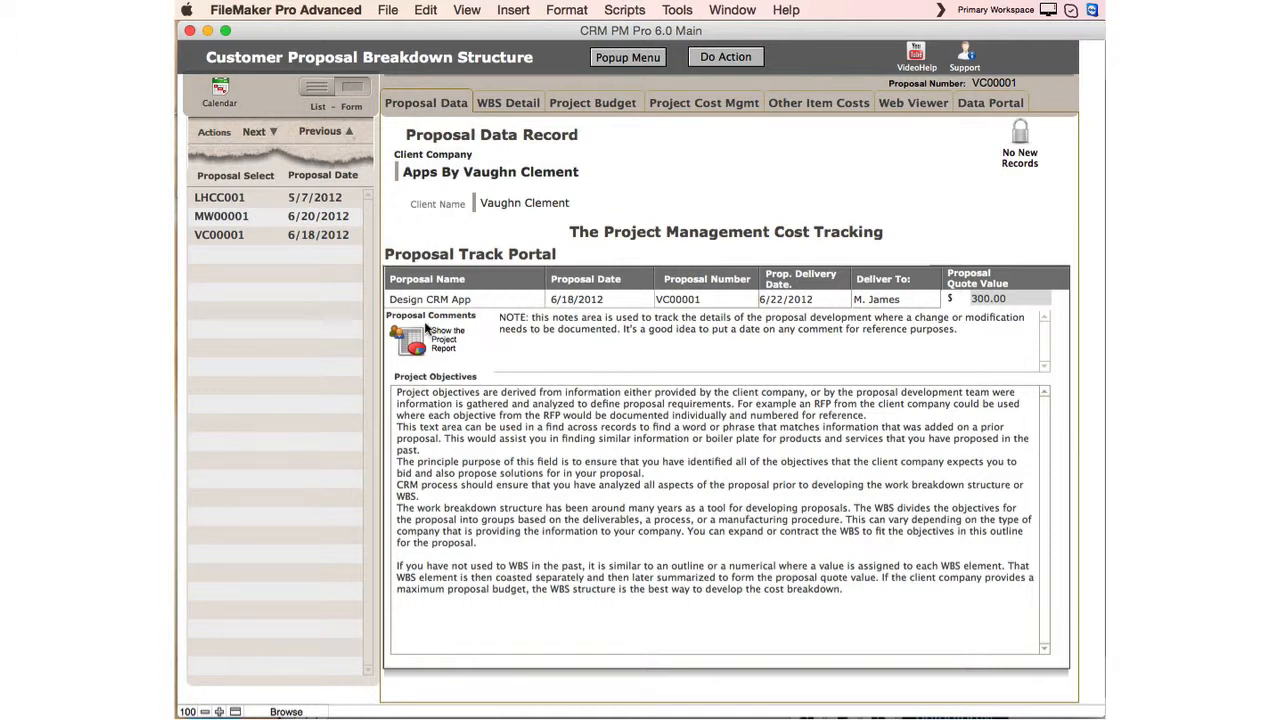
pyautogui.click(988, 296)
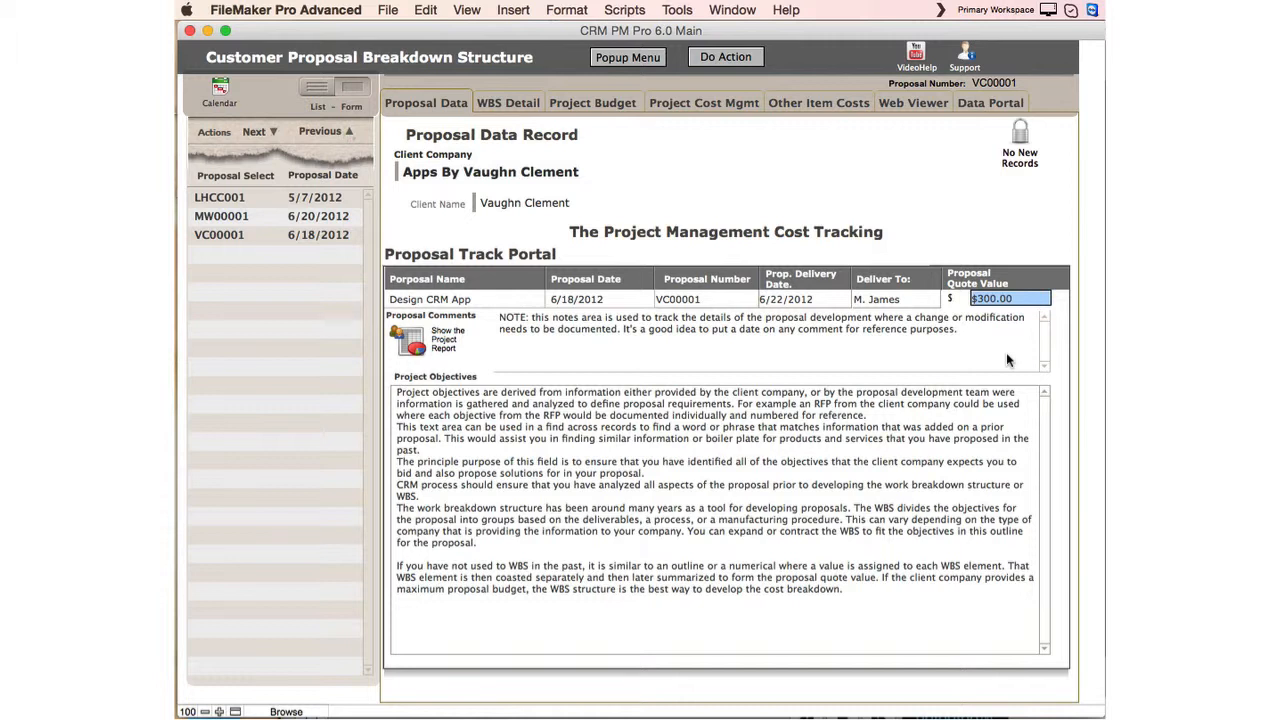
pyautogui.write('0')
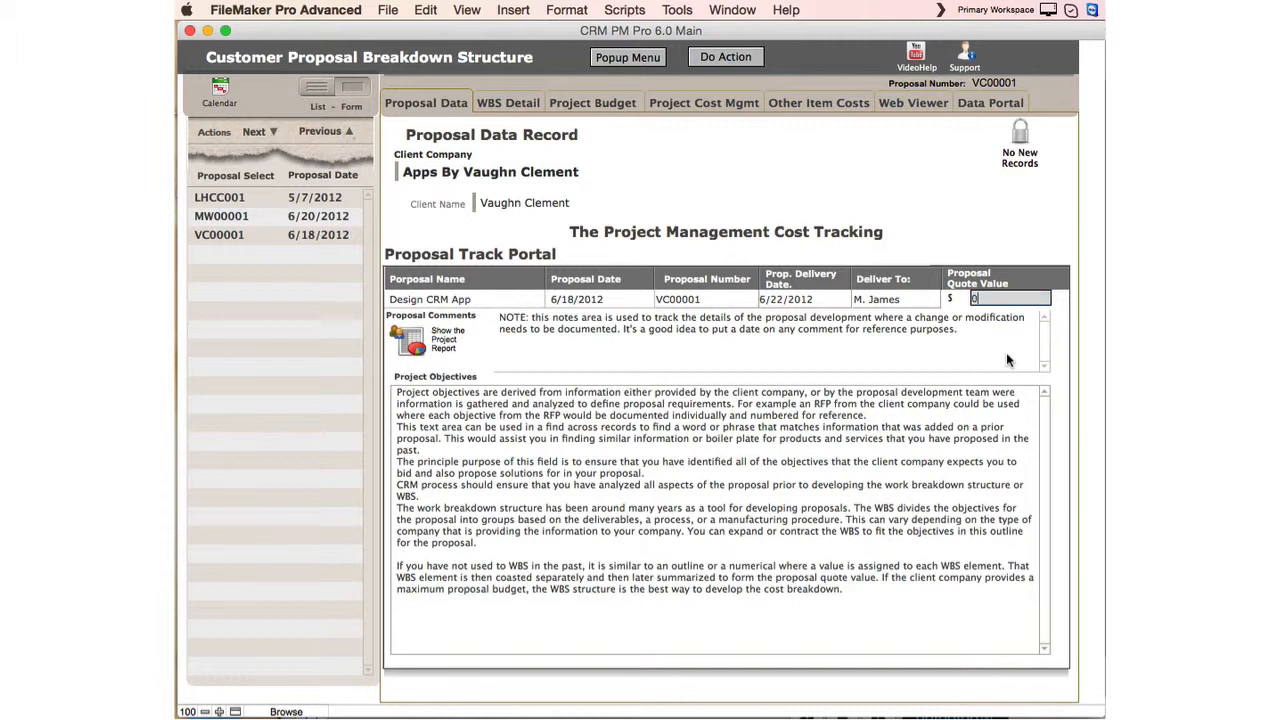
pyautogui.press('BackSpace')
pyautogui.write('30000')
pyautogui.click(947, 231)
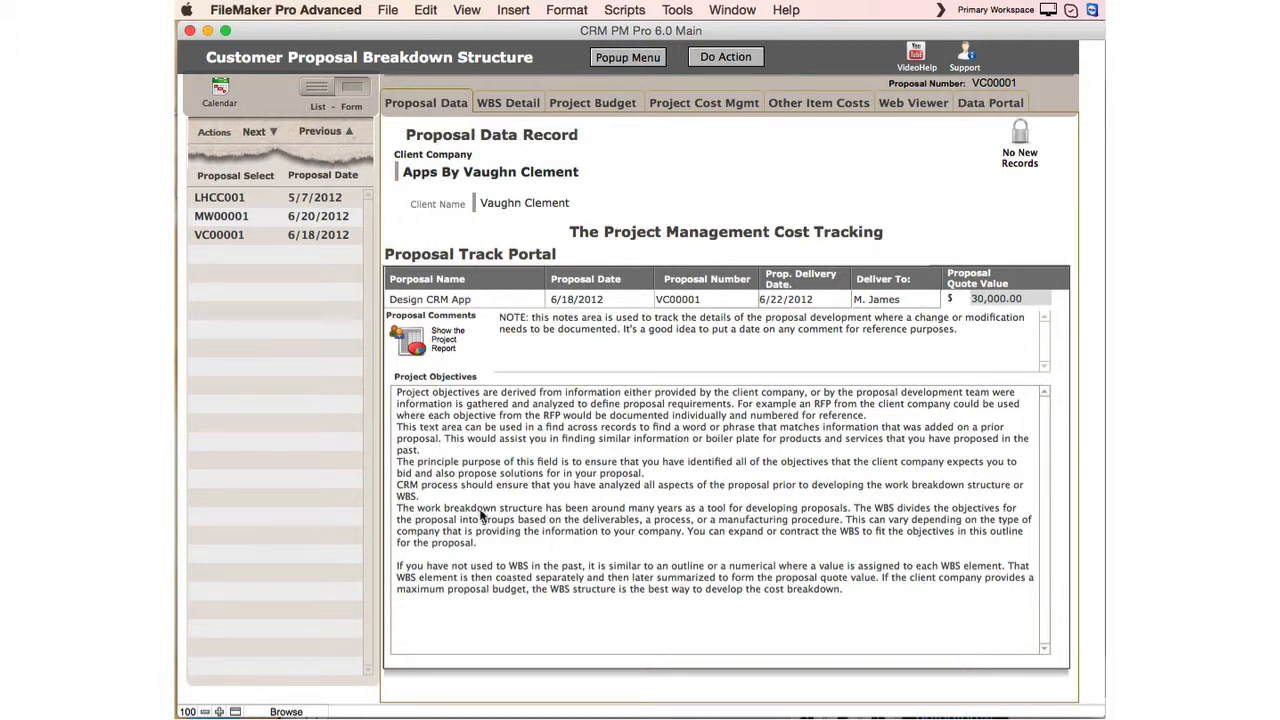
# Step: Add WBS element 1.0 with the description "Survey" in the proposal's WBS details
pyautogui.click(394, 395)
pyautogui.click(394, 395)
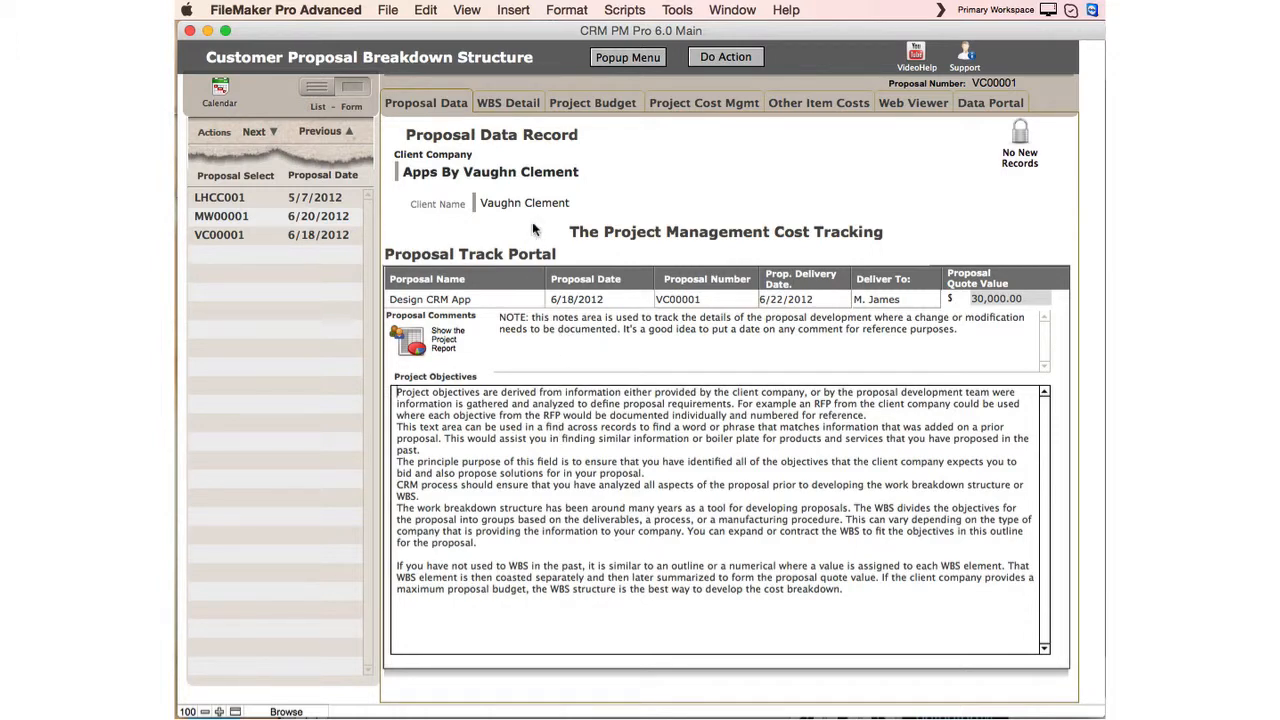
pyautogui.click(515, 101)
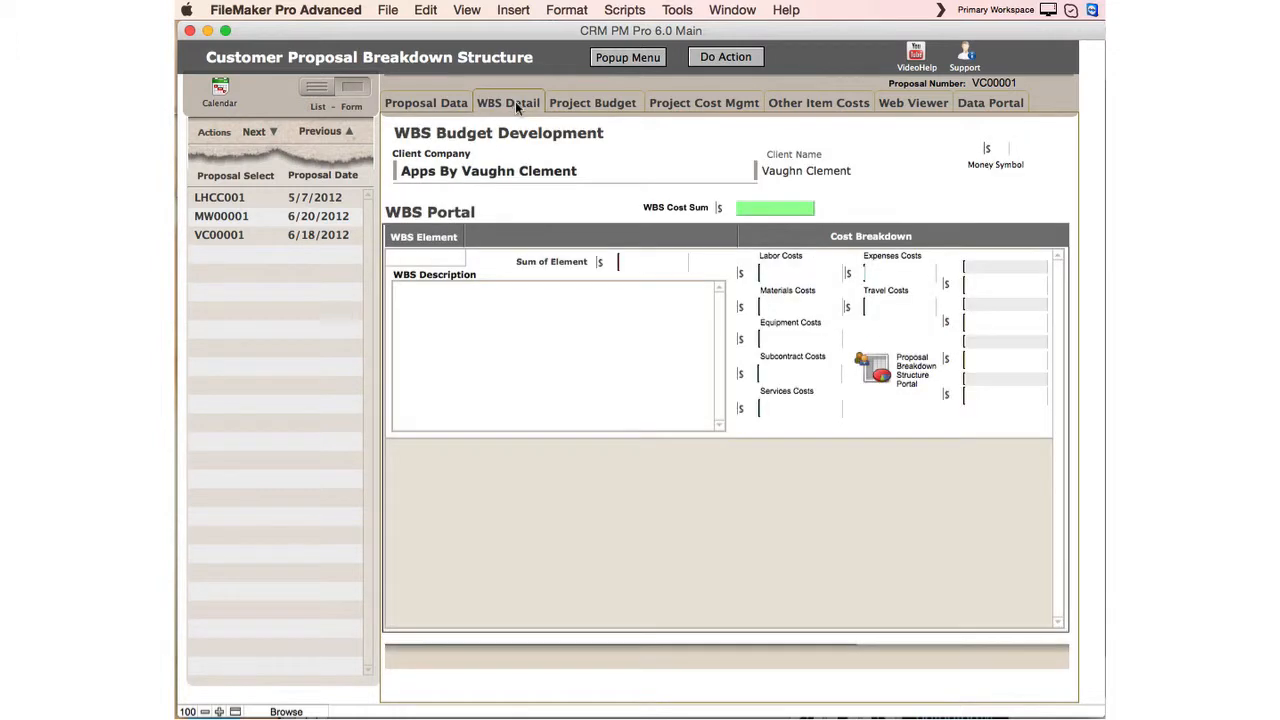
pyautogui.click(425, 257)
pyautogui.write('1.0')
pyautogui.click(436, 306)
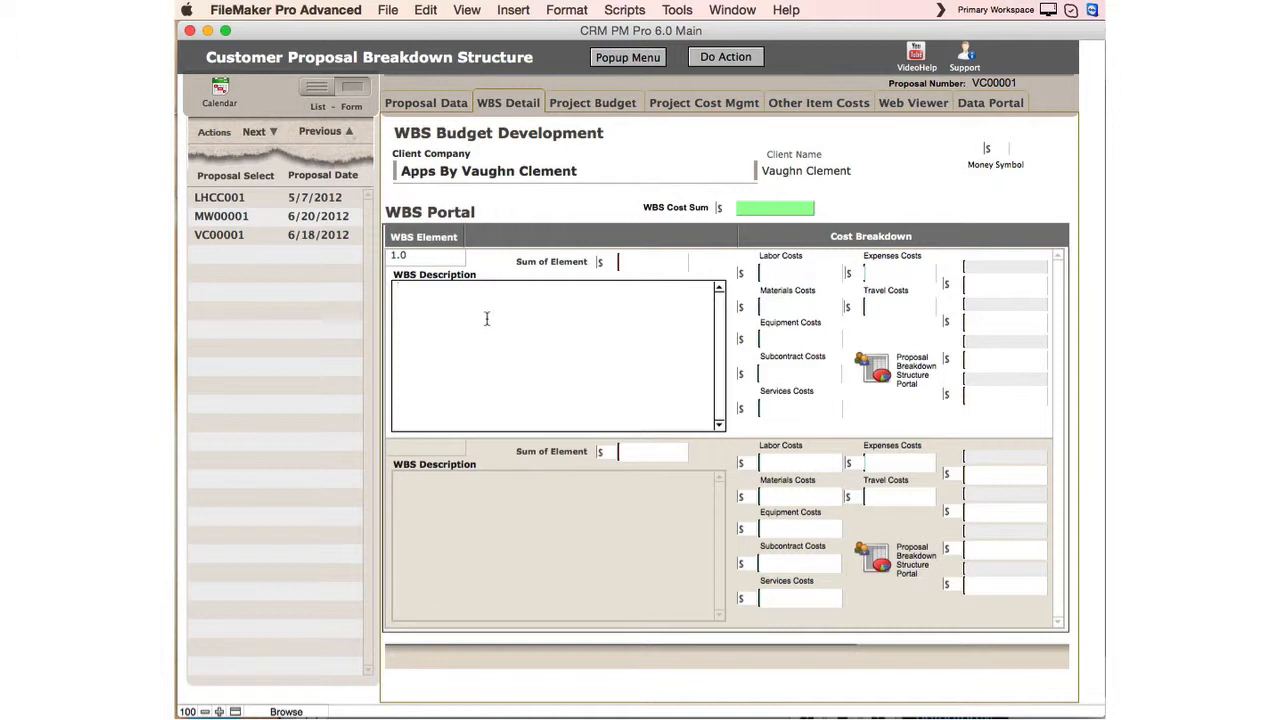
pyautogui.write('Survey')
# Step: Set the labor costs of WBS element 1.0 to 12000 and its materials costs to 1500
pyautogui.click(784, 274)
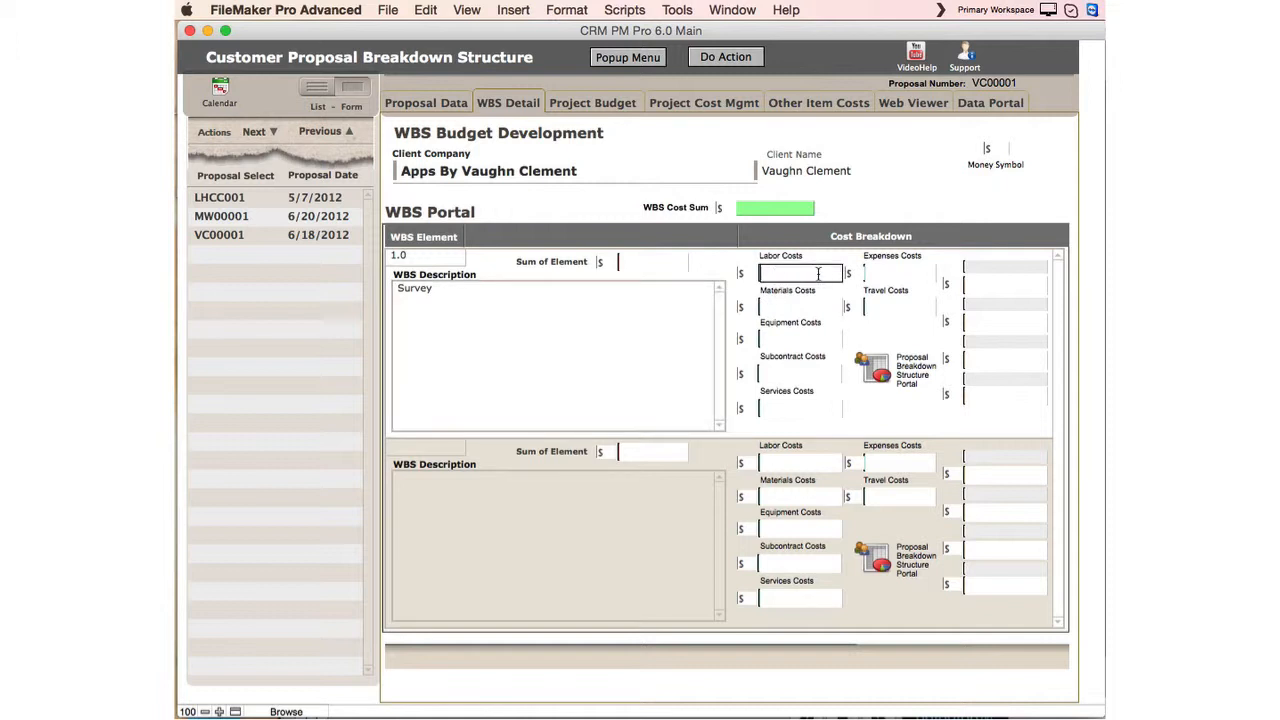
pyautogui.write('12000')
pyautogui.click(880, 197)
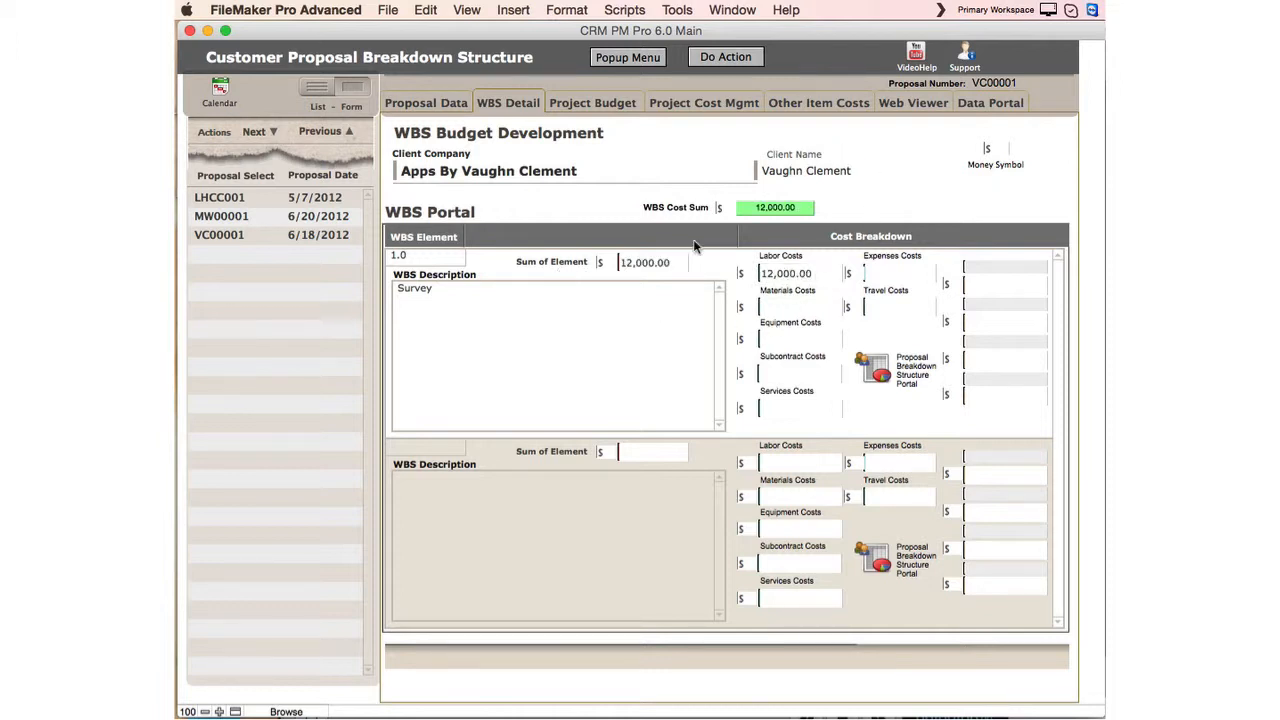
pyautogui.click(777, 307)
pyautogui.write('1500')
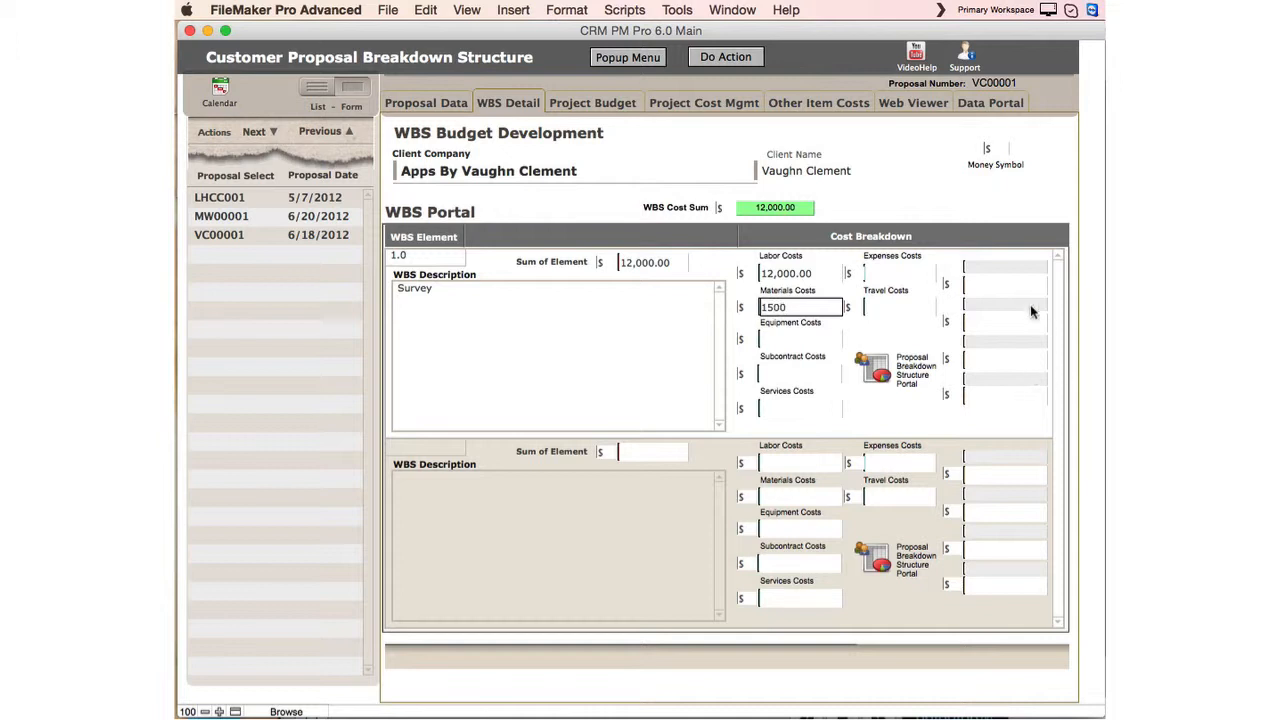
pyautogui.click(922, 210)
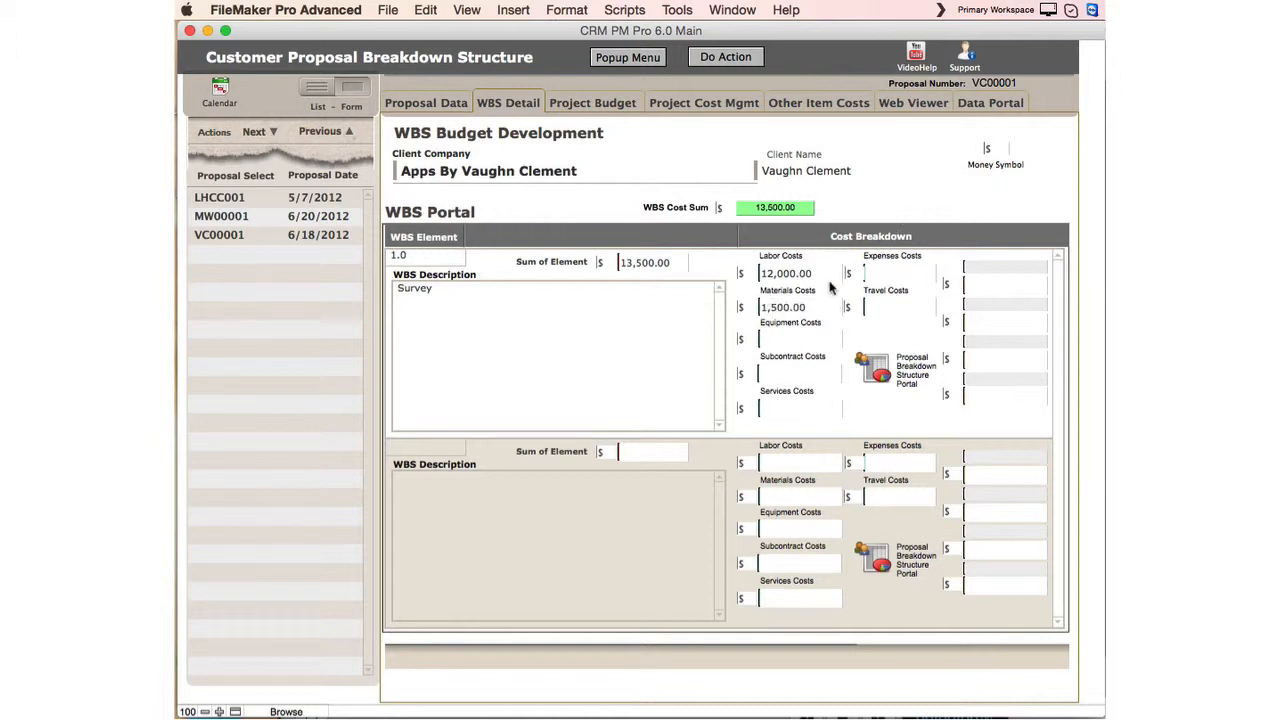
# Step: Set the equipment costs of WBS element 1.0 to 9800 and its subcontract costs to 1500
pyautogui.click(772, 342)
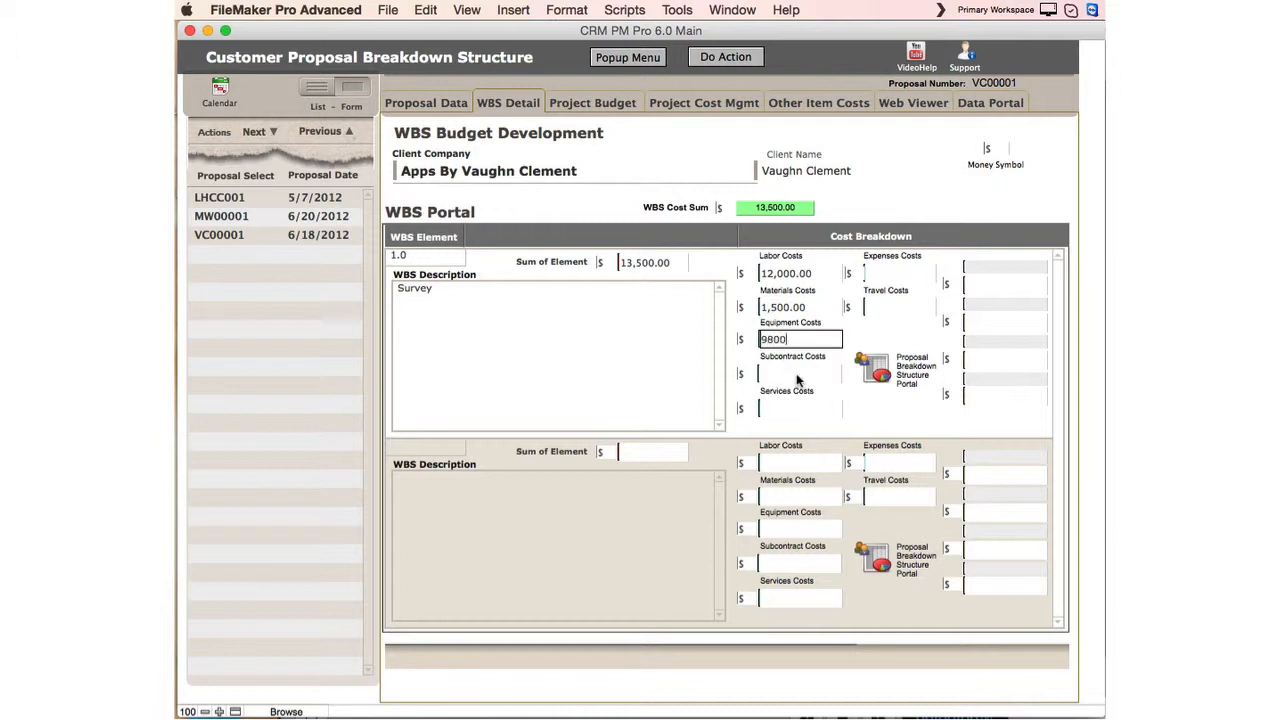
pyautogui.write('9800')
pyautogui.click(876, 204)
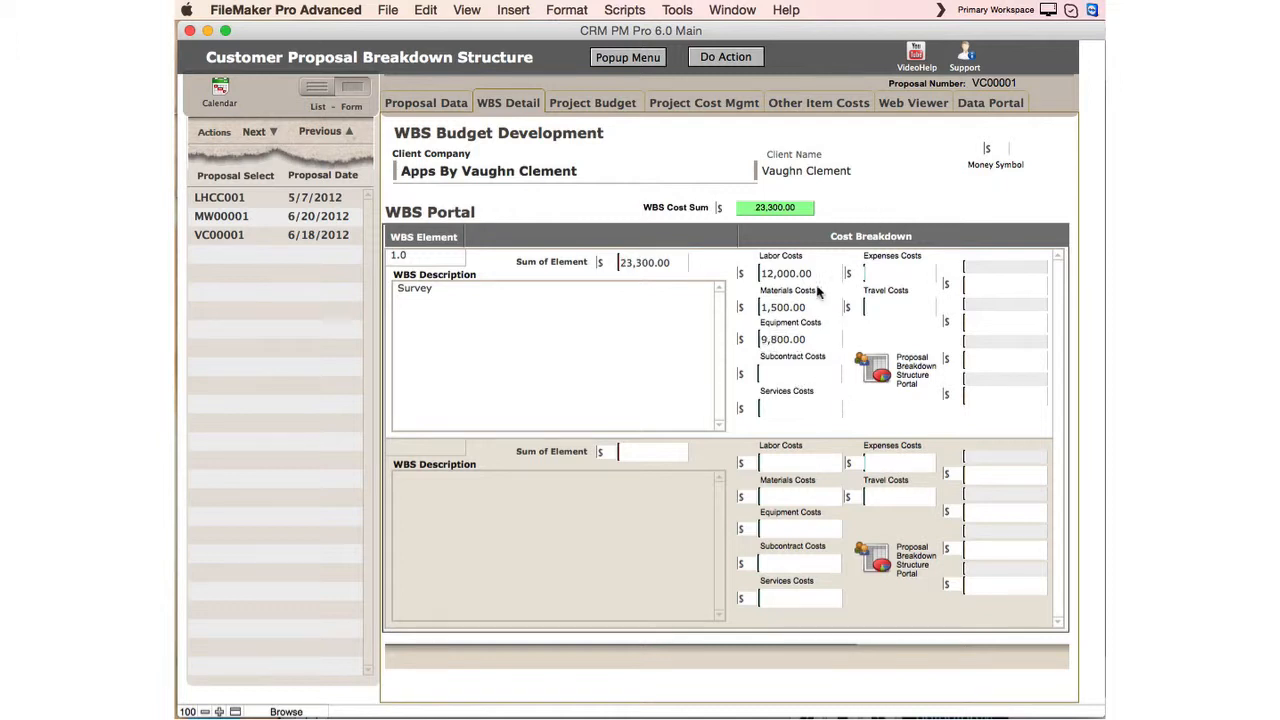
pyautogui.click(775, 373)
pyautogui.write('1500')
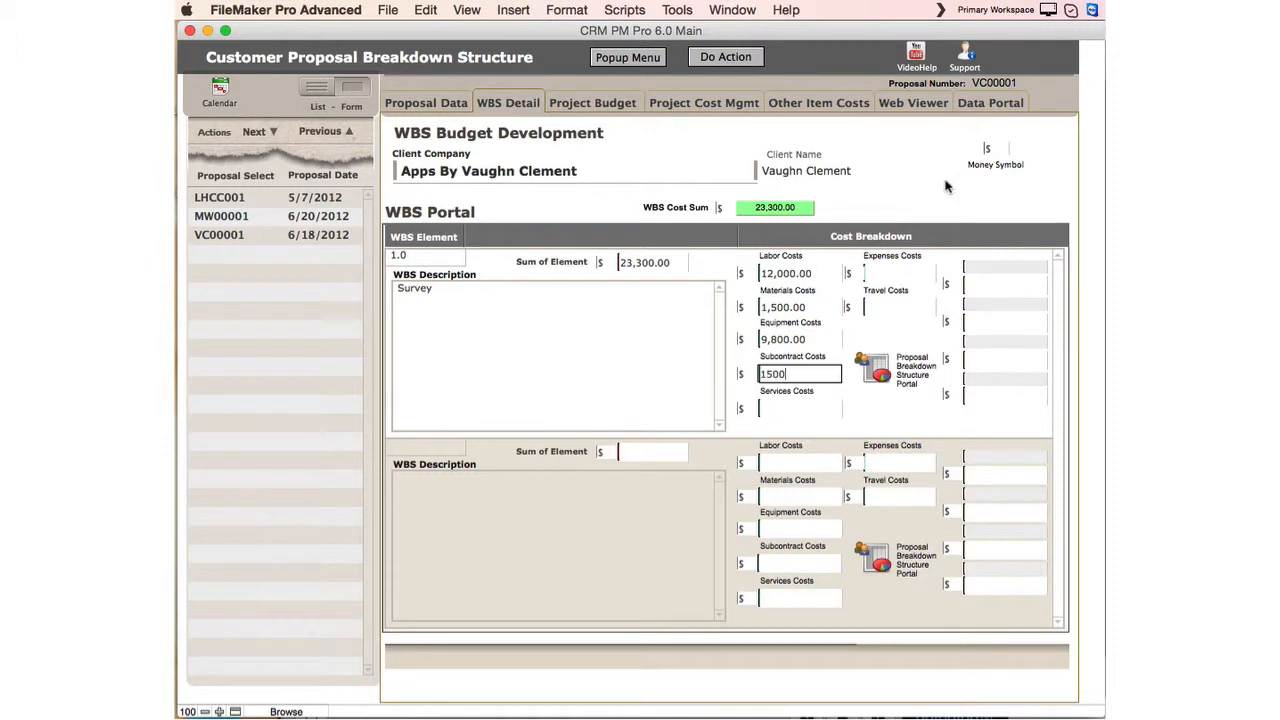
pyautogui.click(925, 204)
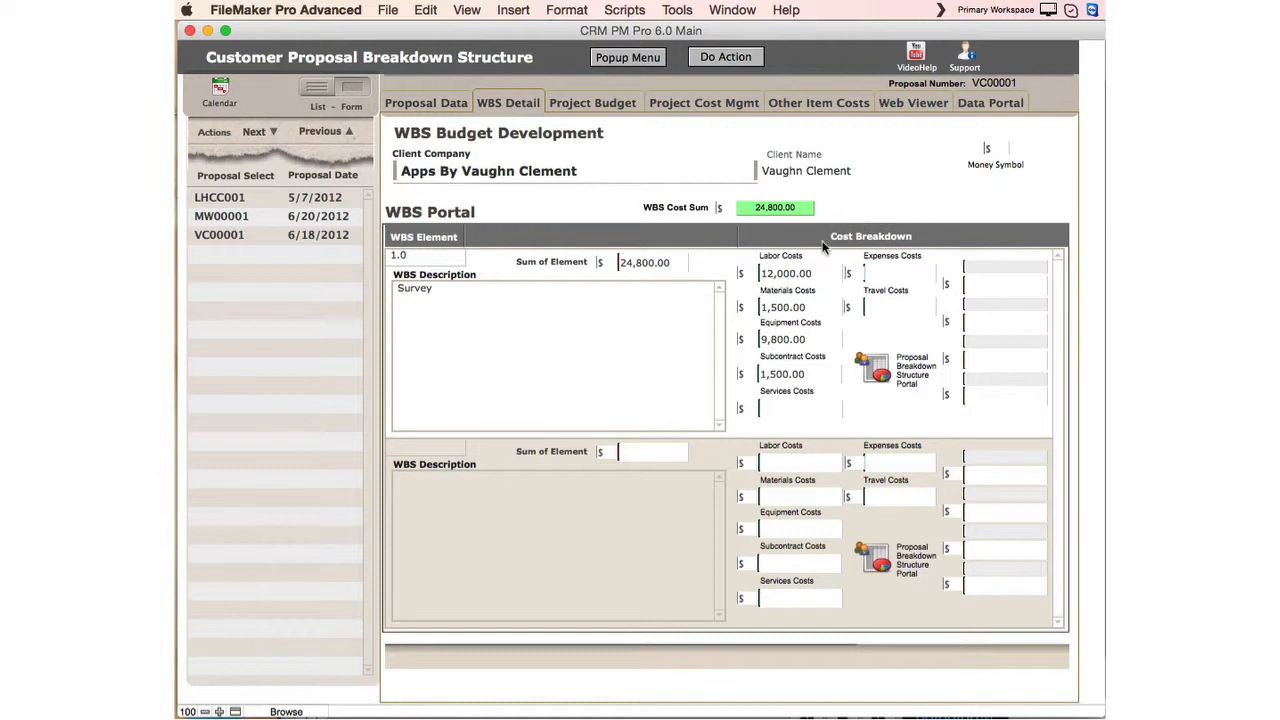
# Step: Enter services costs of 800, expenses costs of 300 and travel costs of 300 for WBS element 1.0
pyautogui.click(786, 414)
pyautogui.write('800')
pyautogui.click(987, 270)
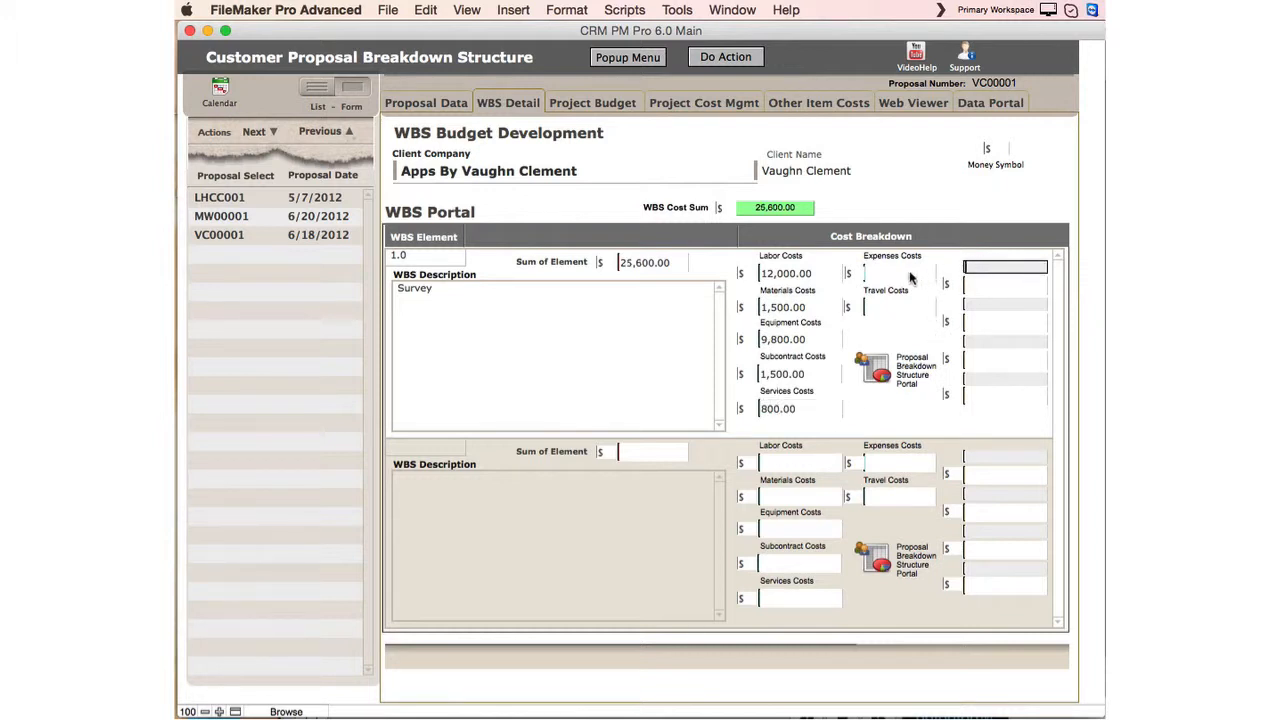
pyautogui.click(910, 273)
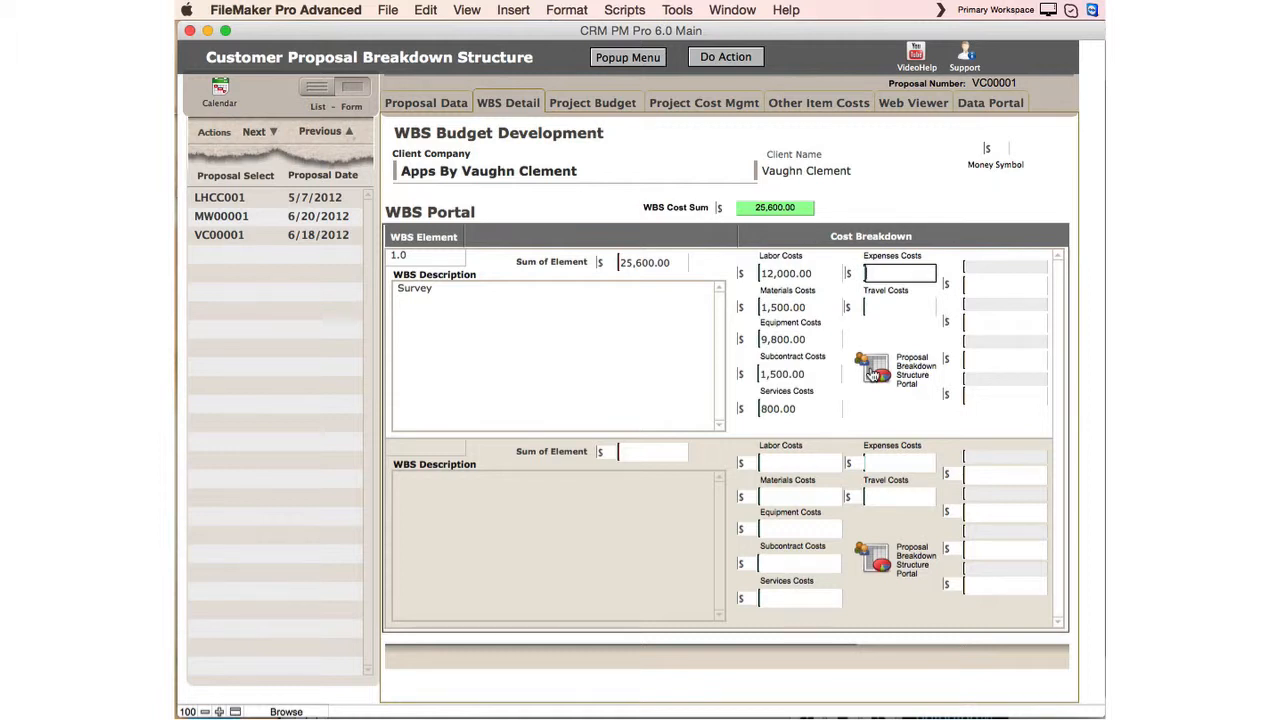
pyautogui.write('300')
pyautogui.click(888, 310)
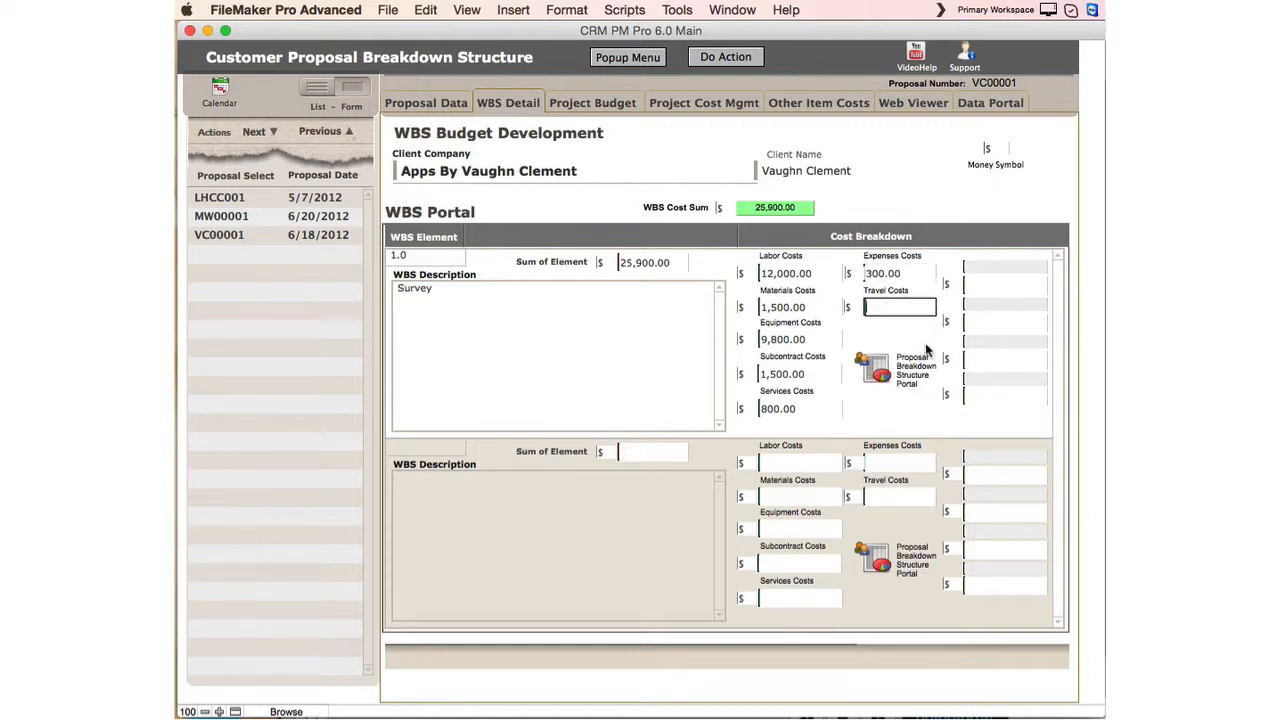
pyautogui.write('300')
pyautogui.click(958, 200)
# Step: Add a custom cost item named "Manual" with an amount of 2,000 to WBS element 1.0, correcting the spelling of its name
pyautogui.click(975, 268)
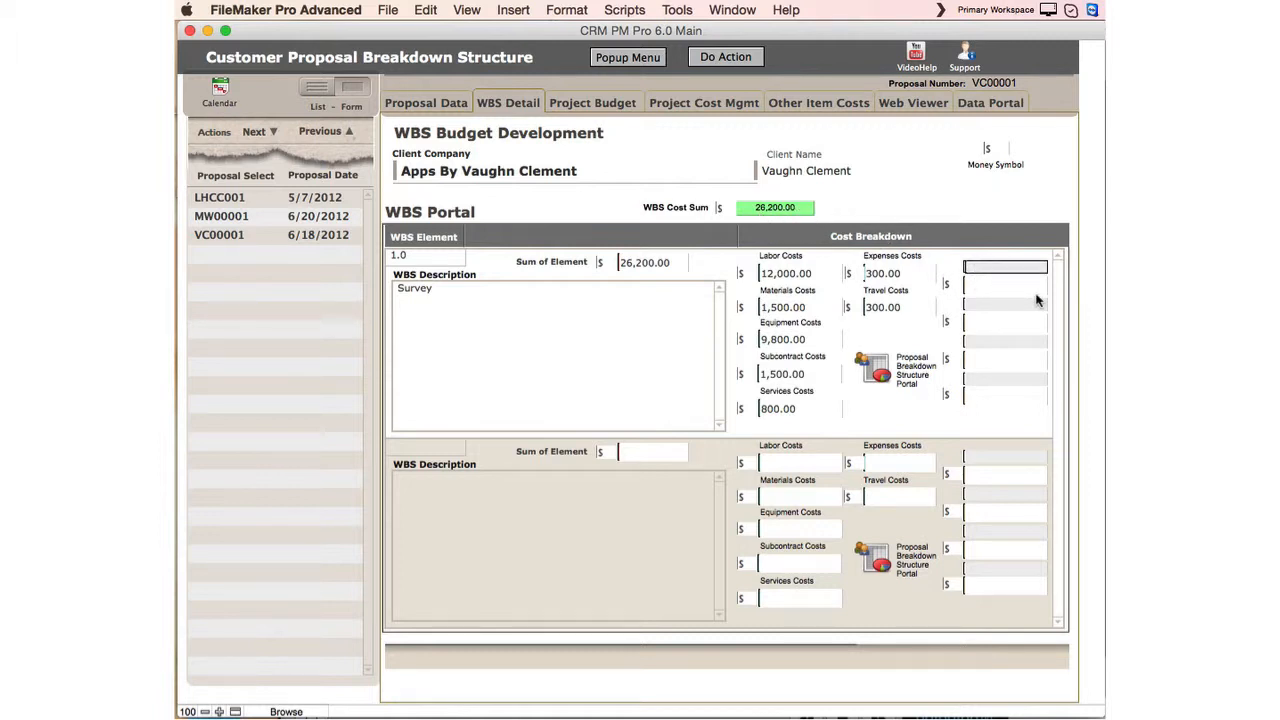
pyautogui.write('Manua')
pyautogui.press('BackSpace')
pyautogui.write('el')
pyautogui.click(1014, 287)
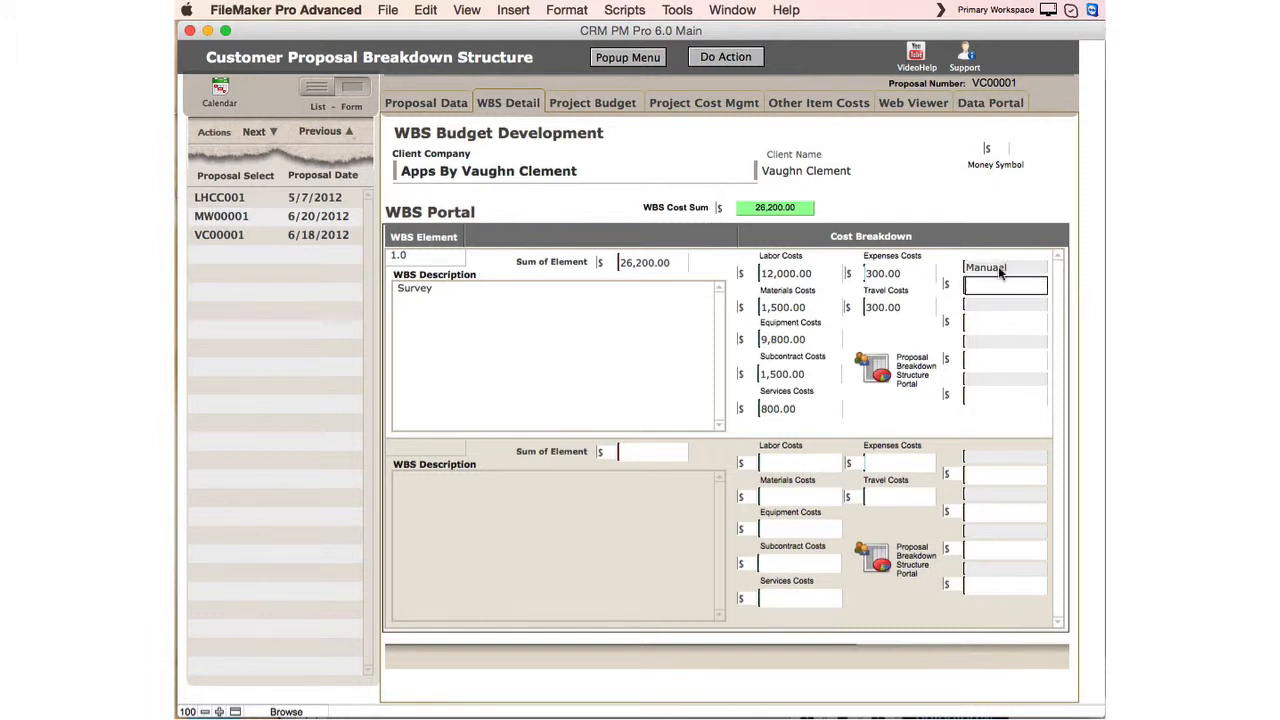
pyautogui.click(997, 268)
pyautogui.rightClick(997, 268)
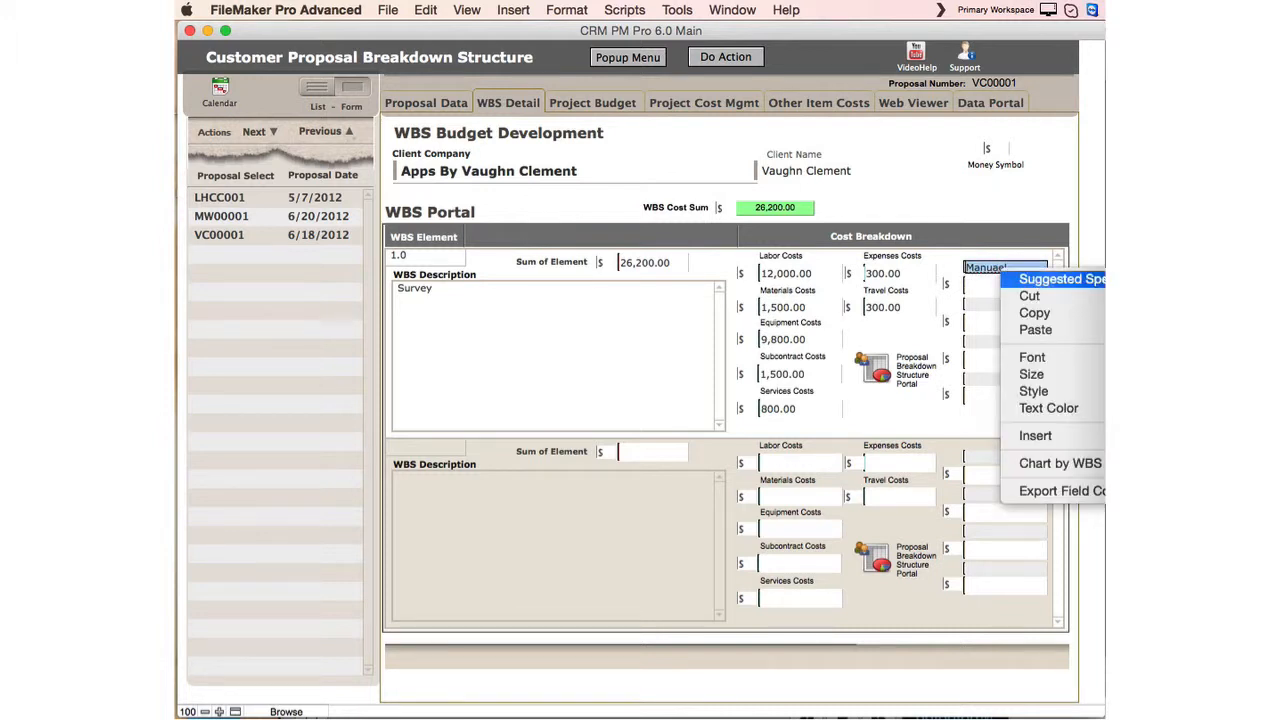
pyautogui.click(1150, 279)
pyautogui.click(988, 285)
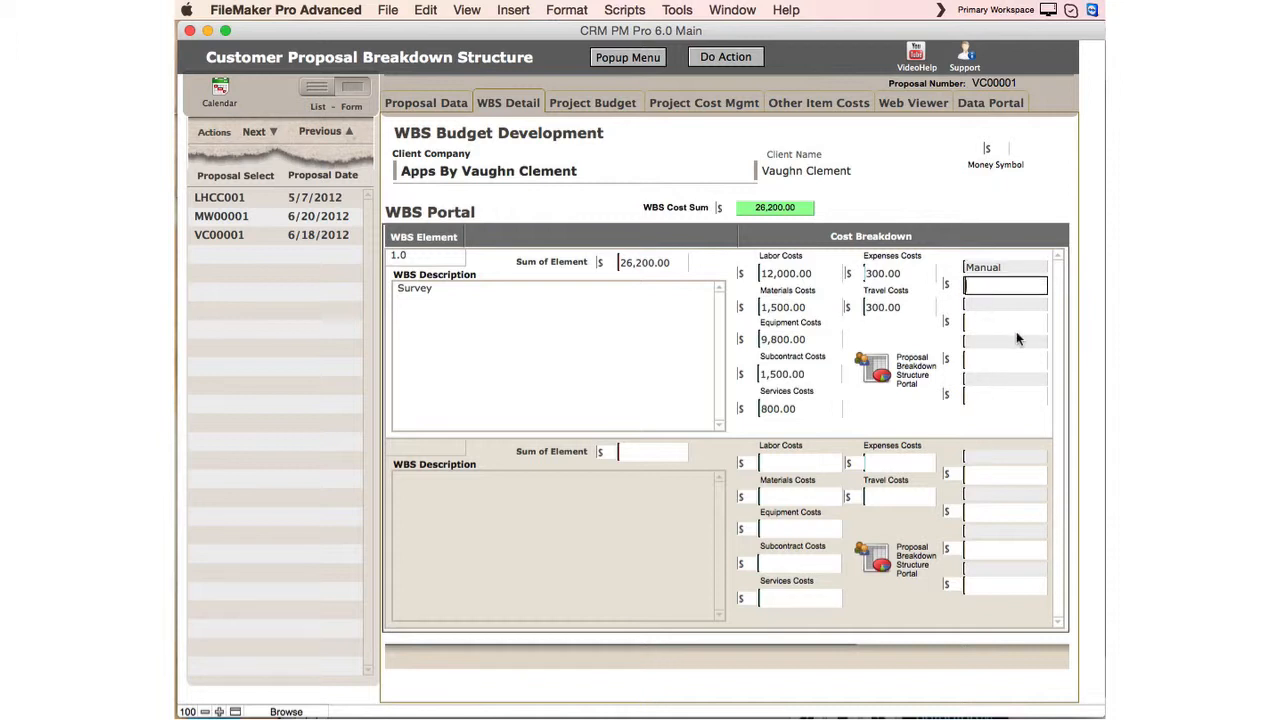
pyautogui.write('2,00')
pyautogui.write('000')
pyautogui.click(882, 203)
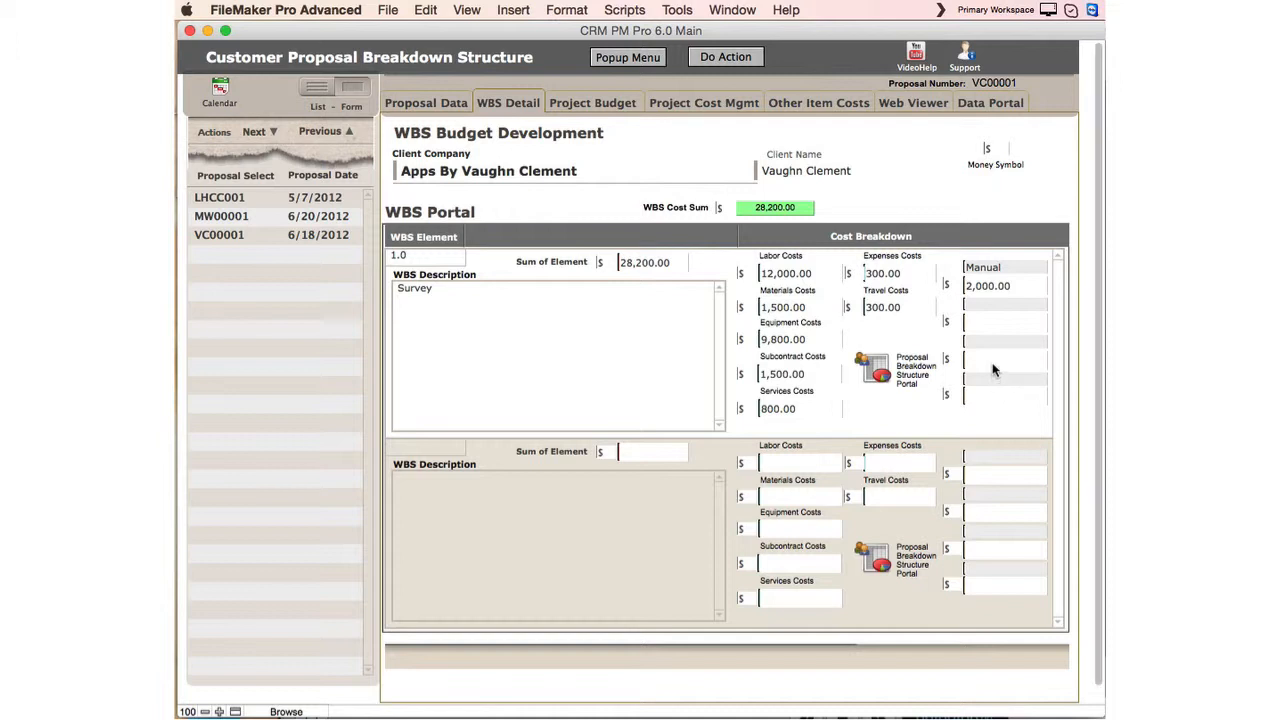
# Step: Add a second custom cost item named "Support" with an amount of 600 to WBS element 1.0
pyautogui.click(987, 304)
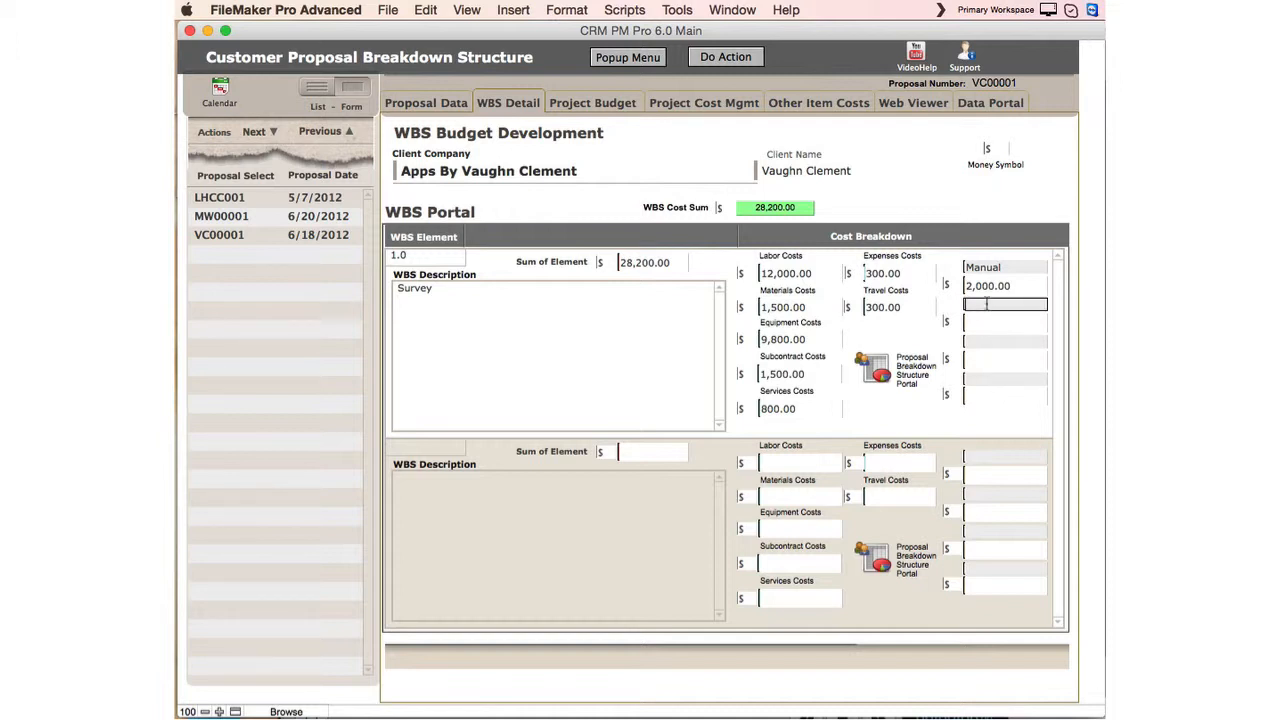
pyautogui.write('Support')
pyautogui.click(991, 323)
pyautogui.write('600')
pyautogui.click(971, 199)
# Step: Add WBS element 1.01 with the description "Site Survey" and labor costs of 200
pyautogui.click(422, 447)
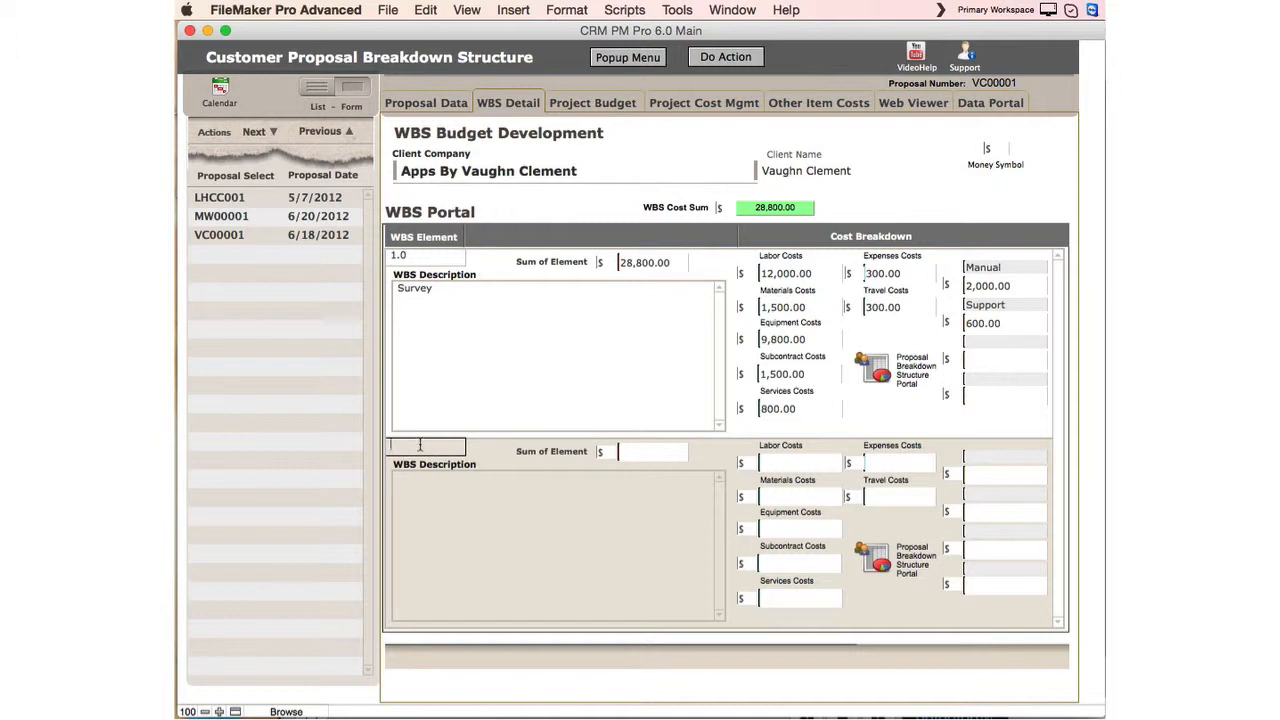
pyautogui.write('1.01')
pyautogui.click(433, 482)
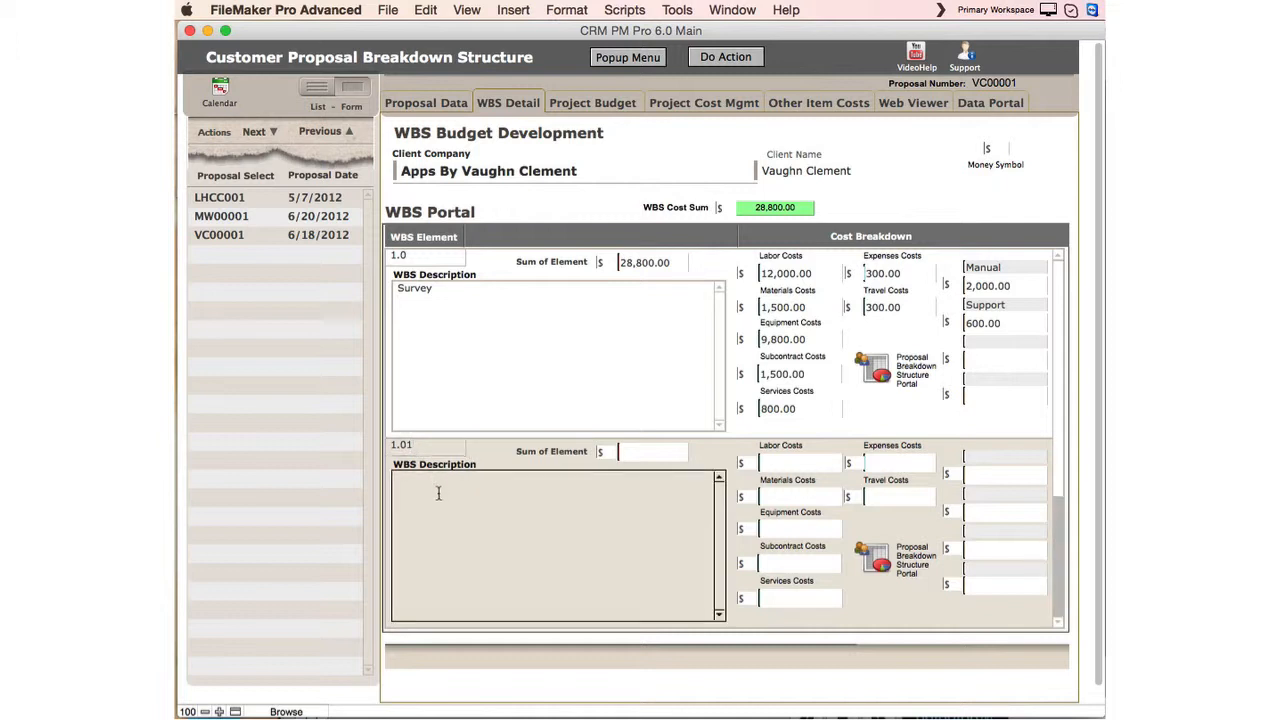
pyautogui.write('Si')
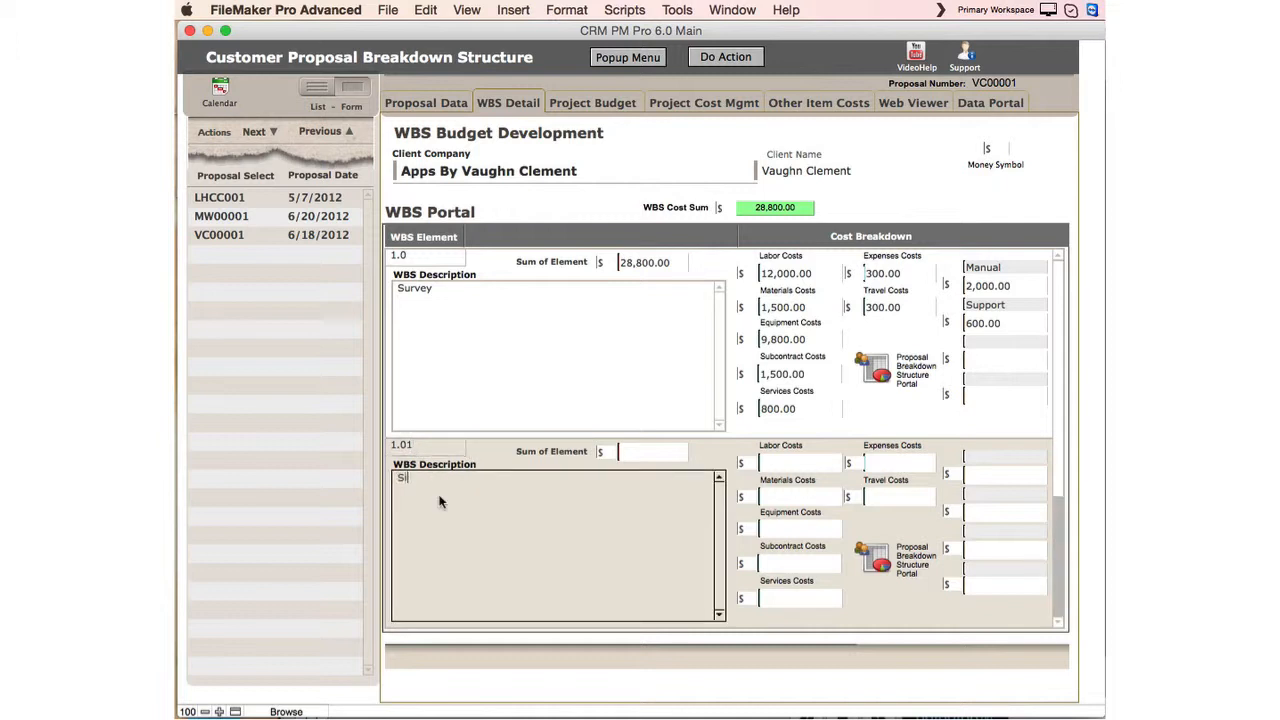
pyautogui.write('te Survey')
pyautogui.click(806, 462)
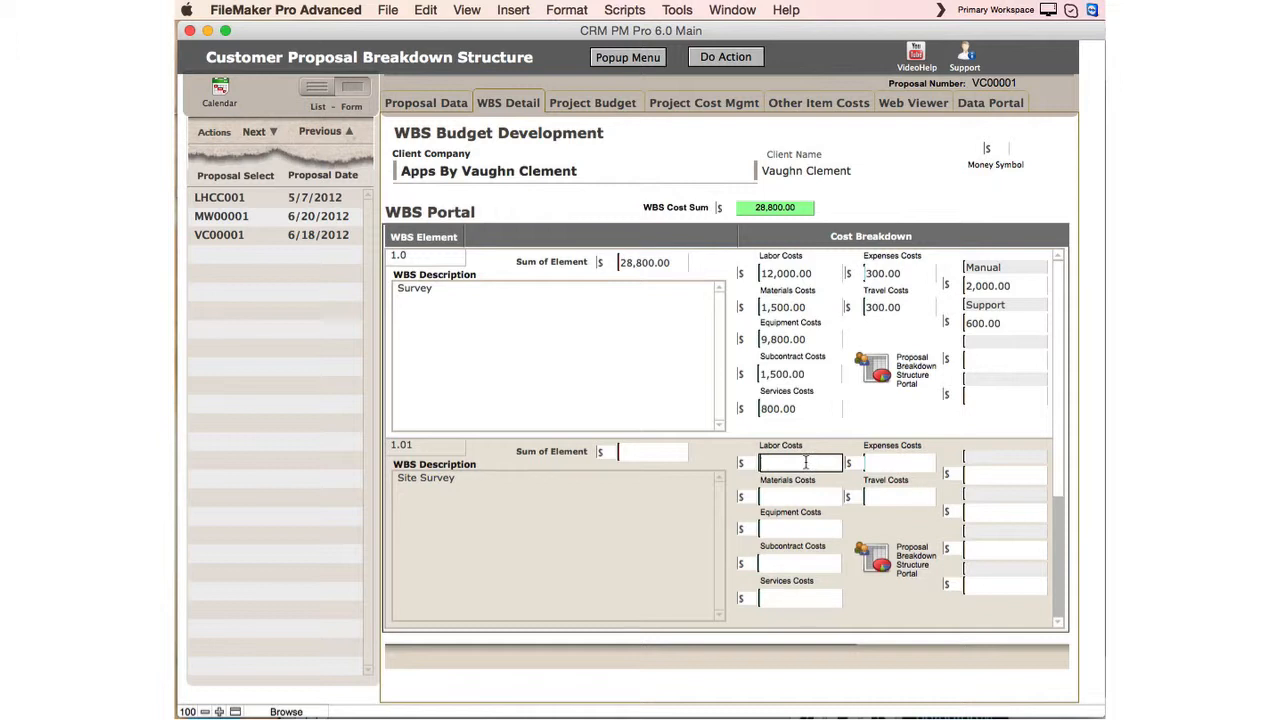
pyautogui.write('200')
pyautogui.click(913, 199)
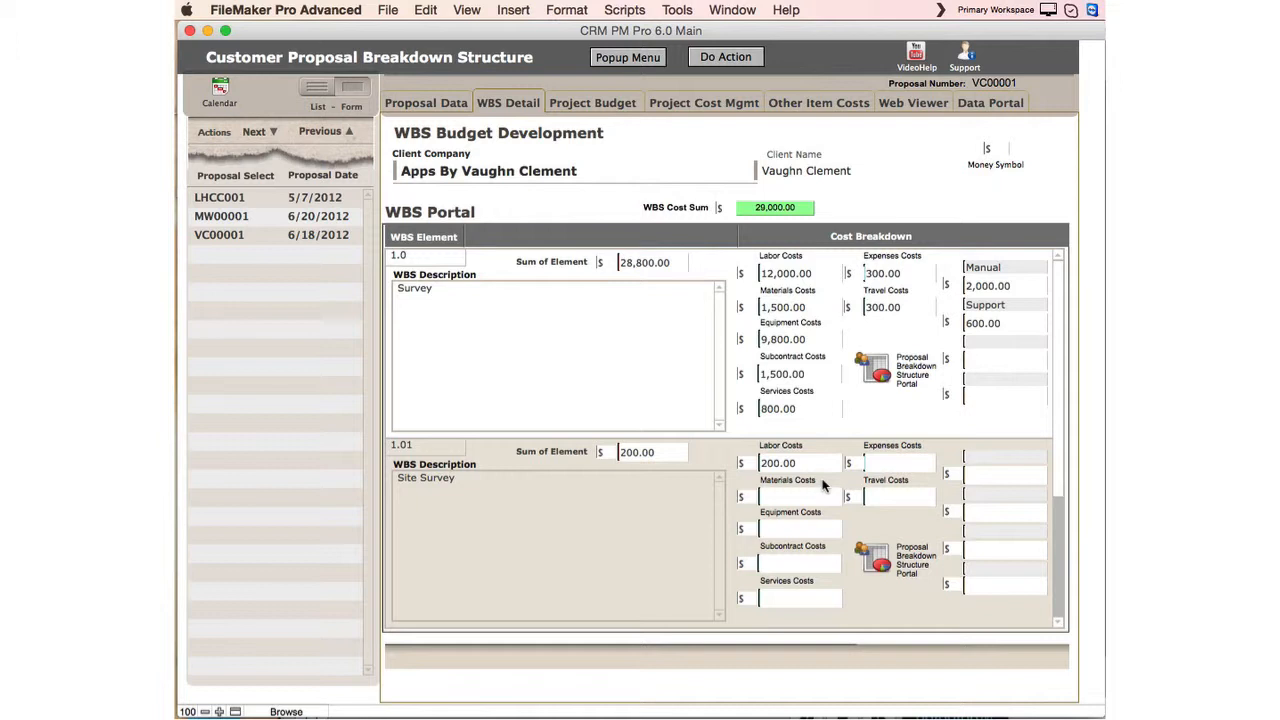
pyautogui.click(742, 279)
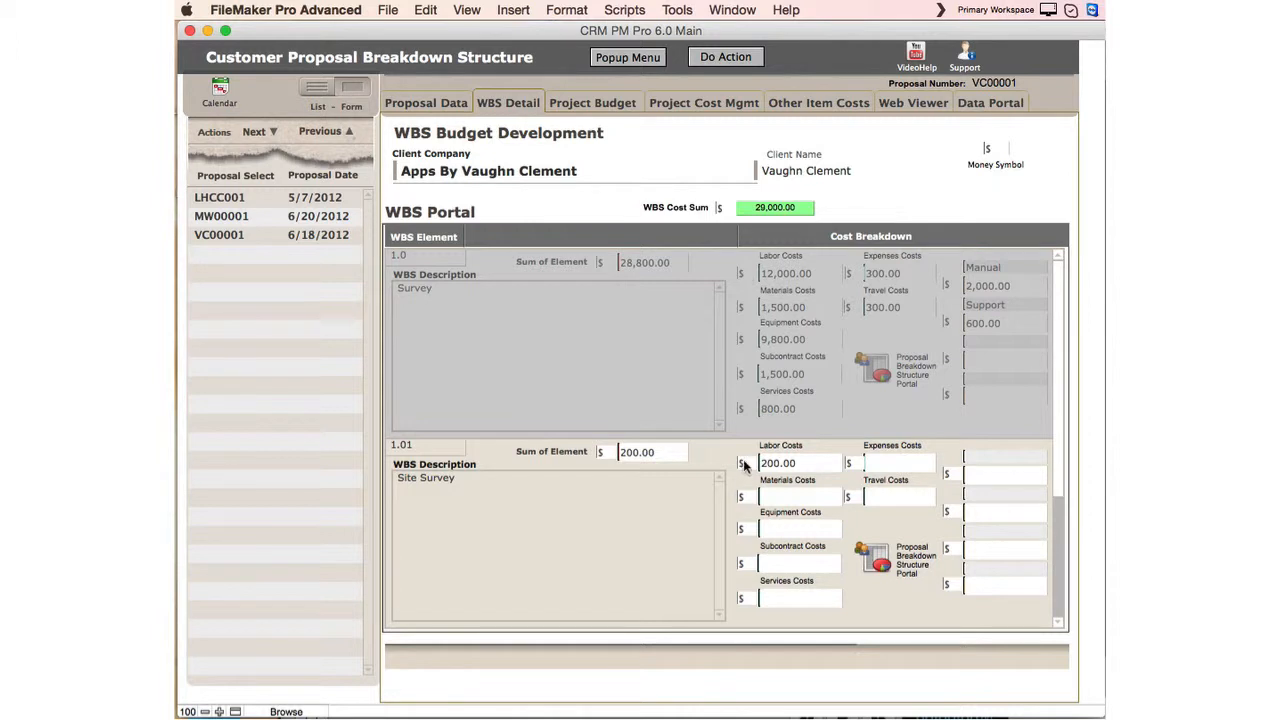
pyautogui.click(649, 452)
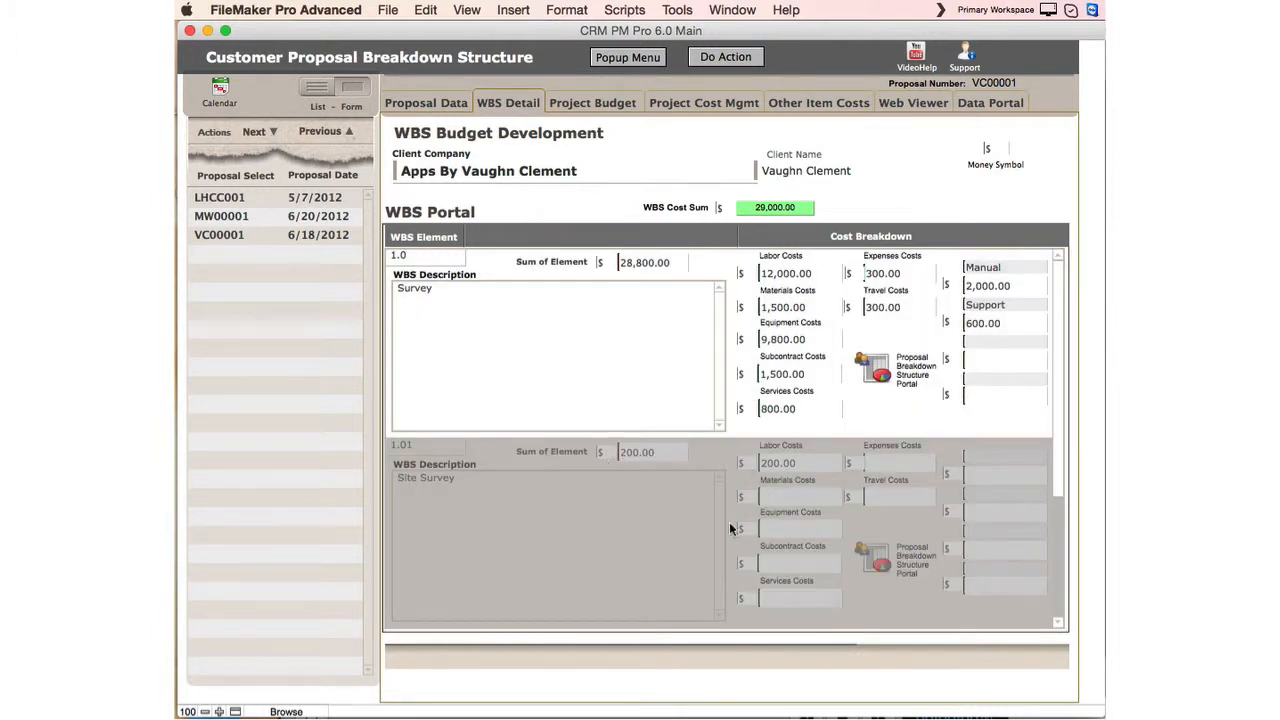
pyautogui.click(788, 413)
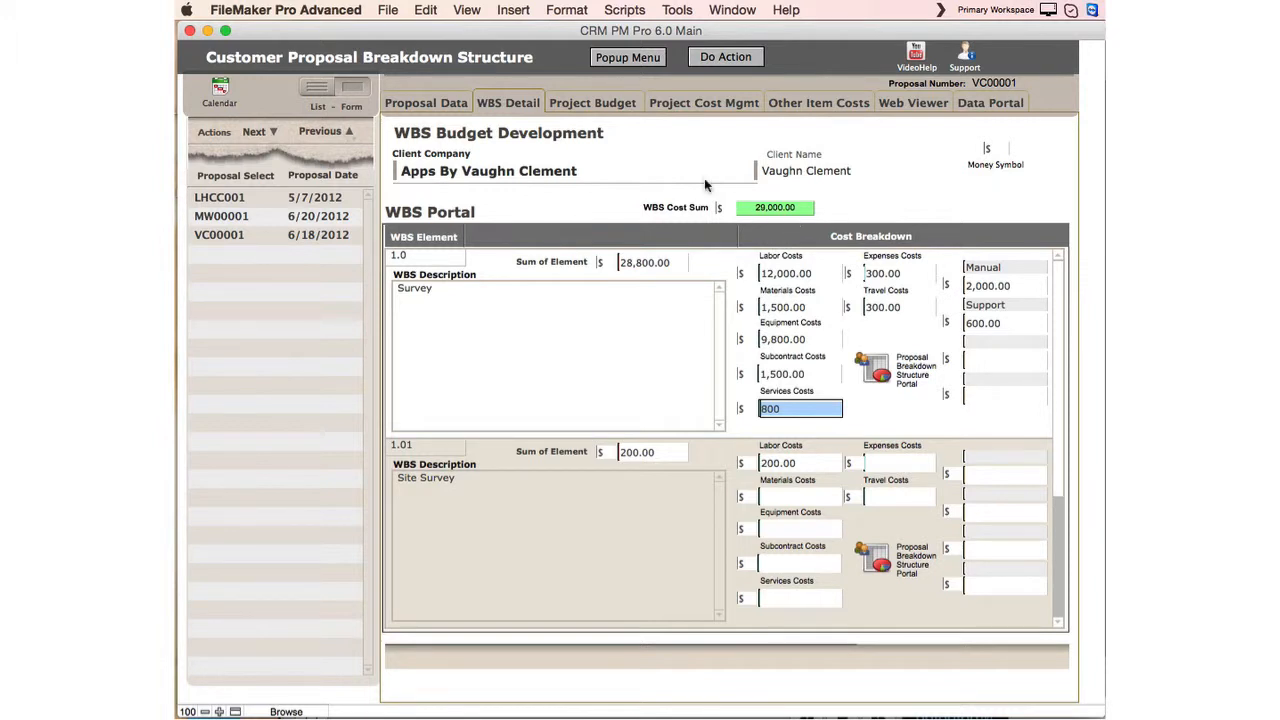
# Step: Open the project budget and examine the margin assigned to the labor cost sum
pyautogui.click(593, 103)
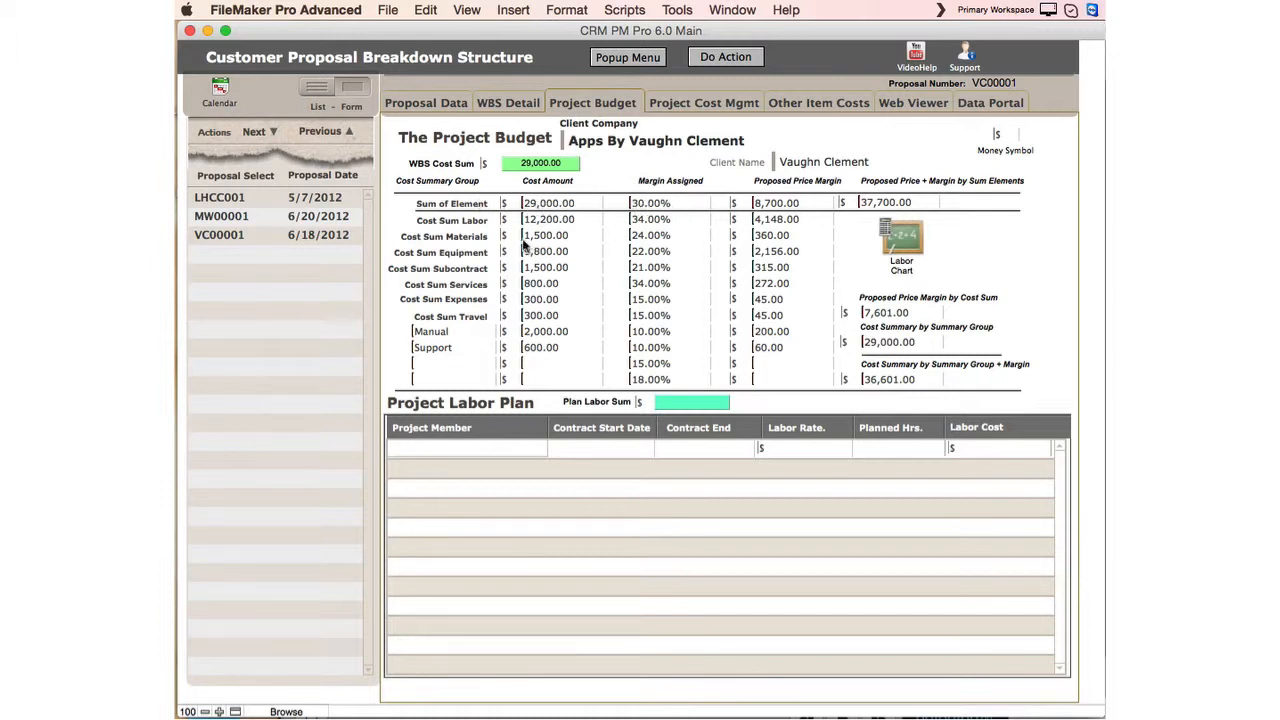
pyautogui.click(639, 220)
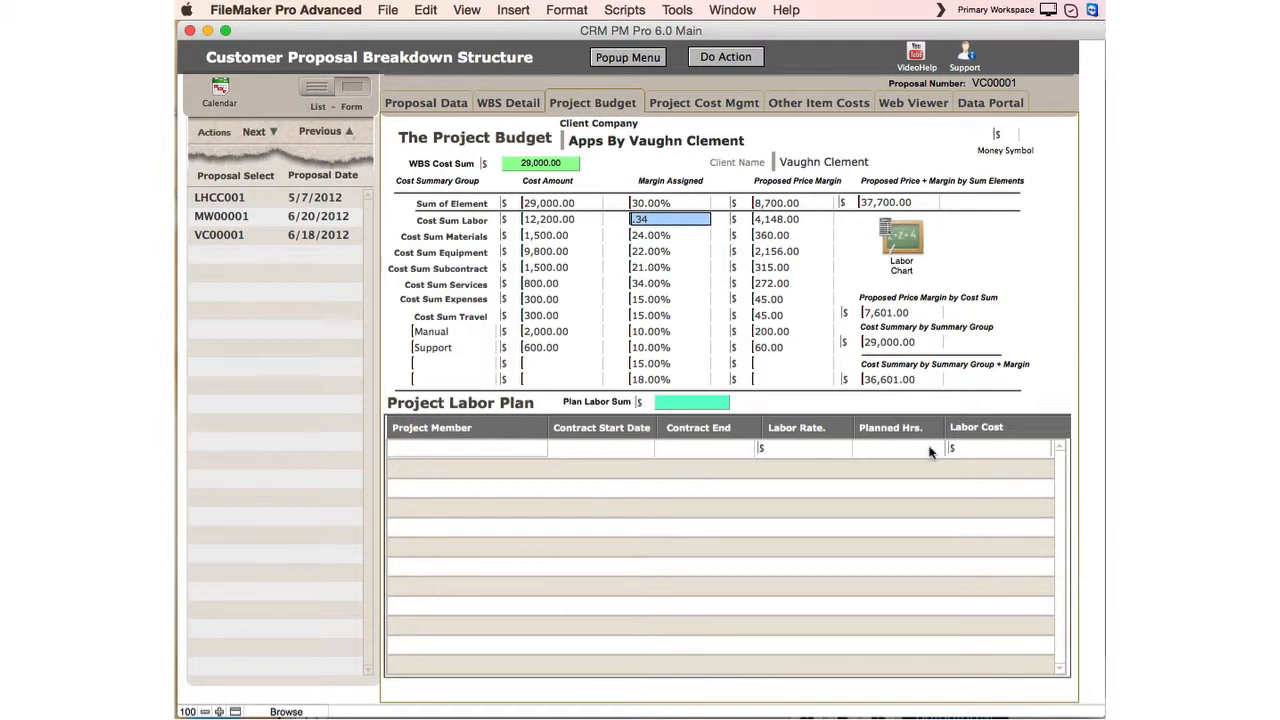
# Step: Examine the Project Labor Plan's entry fields for project member, contract start date, labor rate and planned hours
pyautogui.click(454, 454)
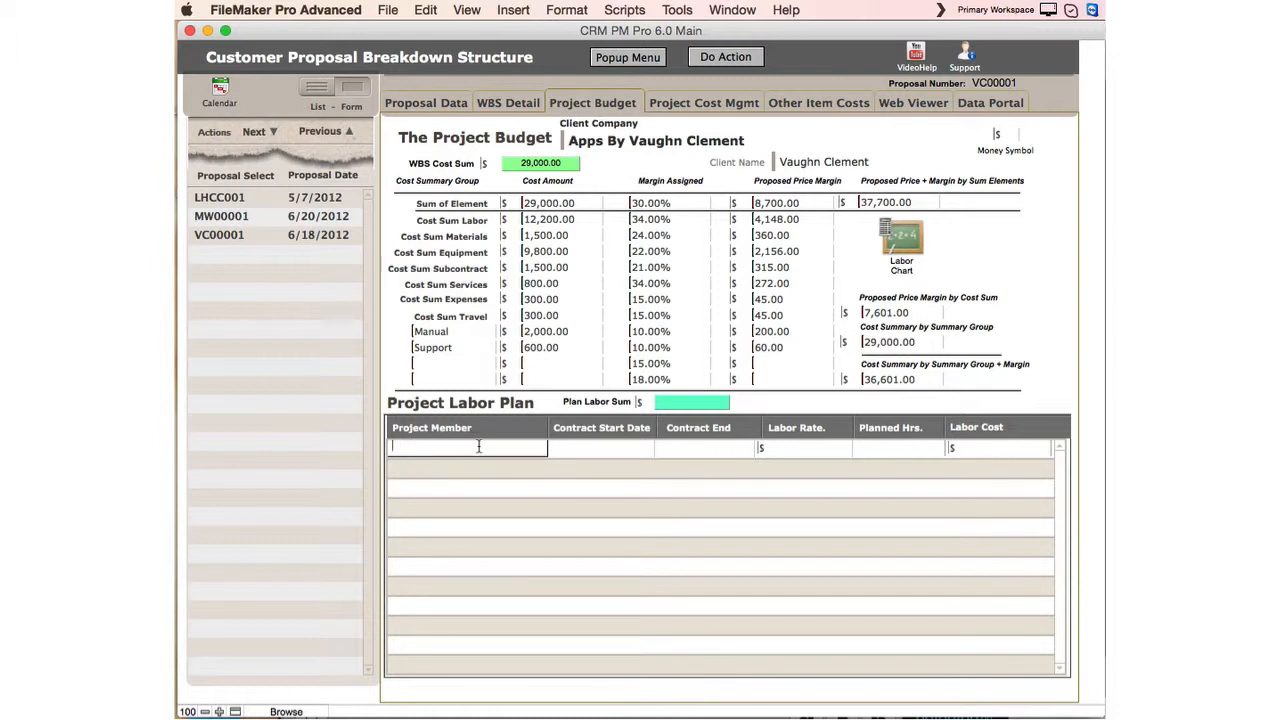
pyautogui.click(582, 446)
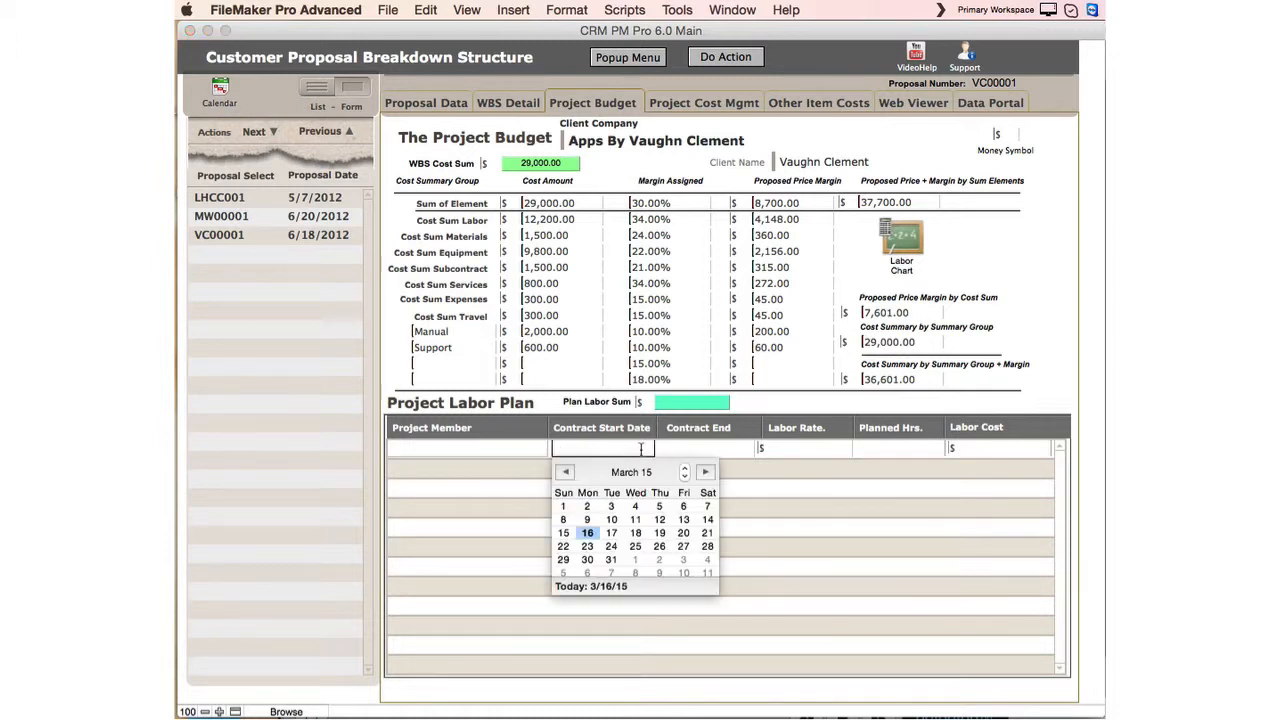
pyautogui.press('Escape')
pyautogui.click(805, 448)
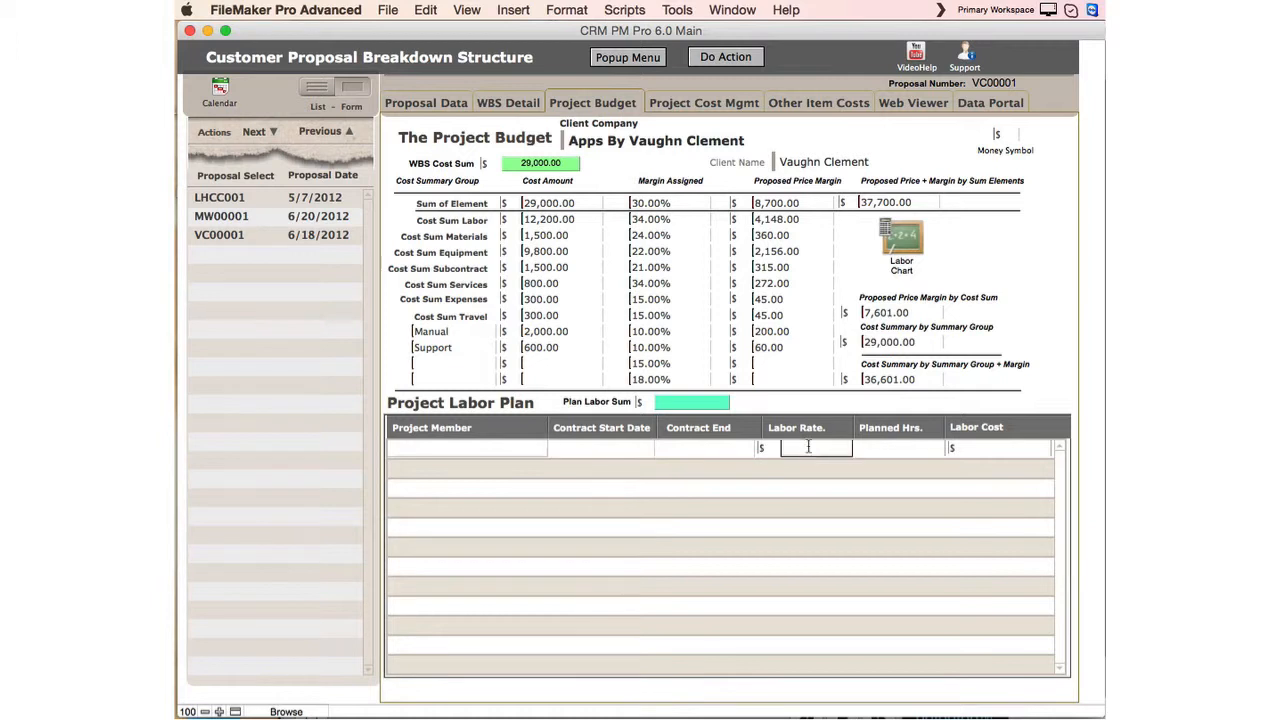
pyautogui.click(875, 448)
# Step: Open the project cost management screen and examine the cost date field of its daily cost entries
pyautogui.click(703, 102)
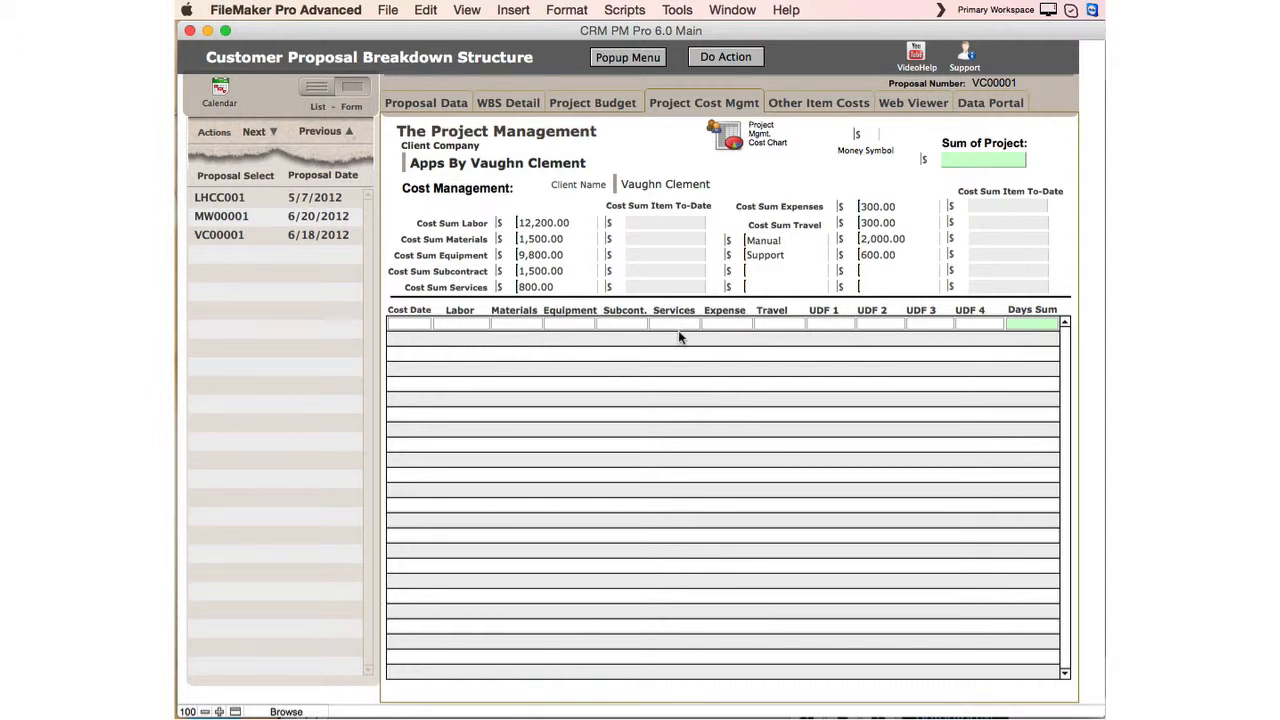
pyautogui.click(400, 323)
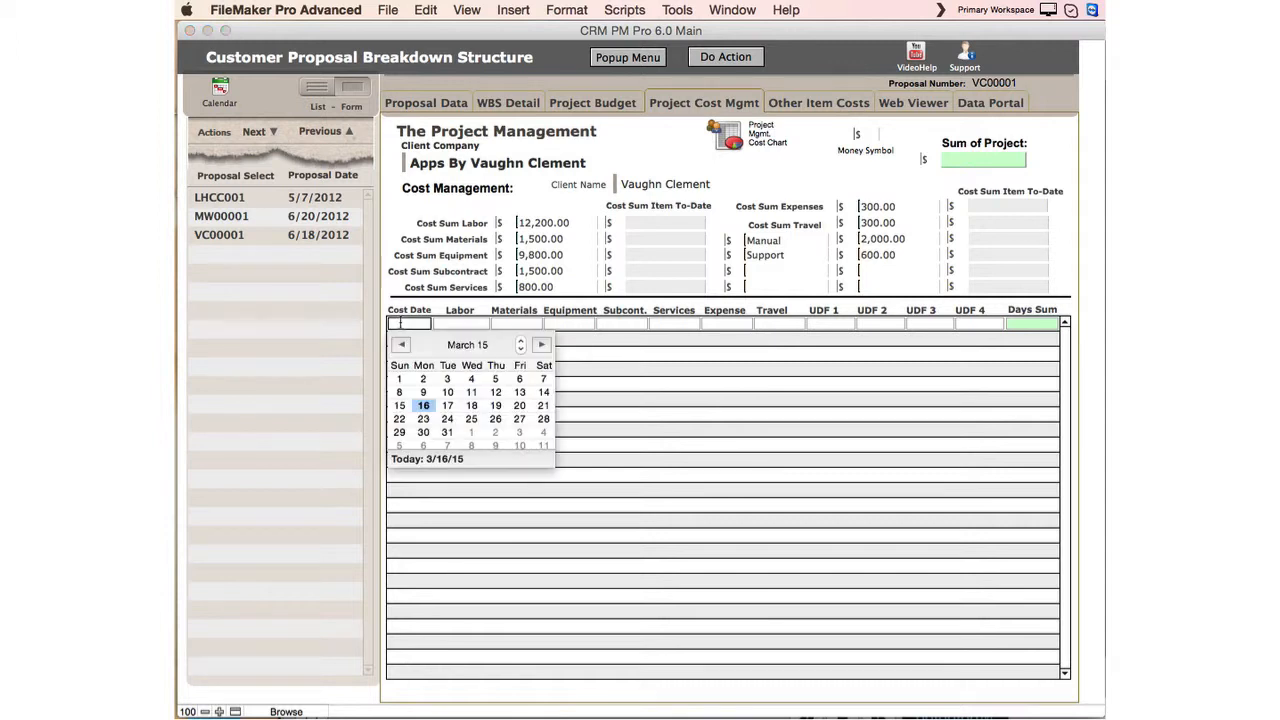
pyautogui.click(469, 317)
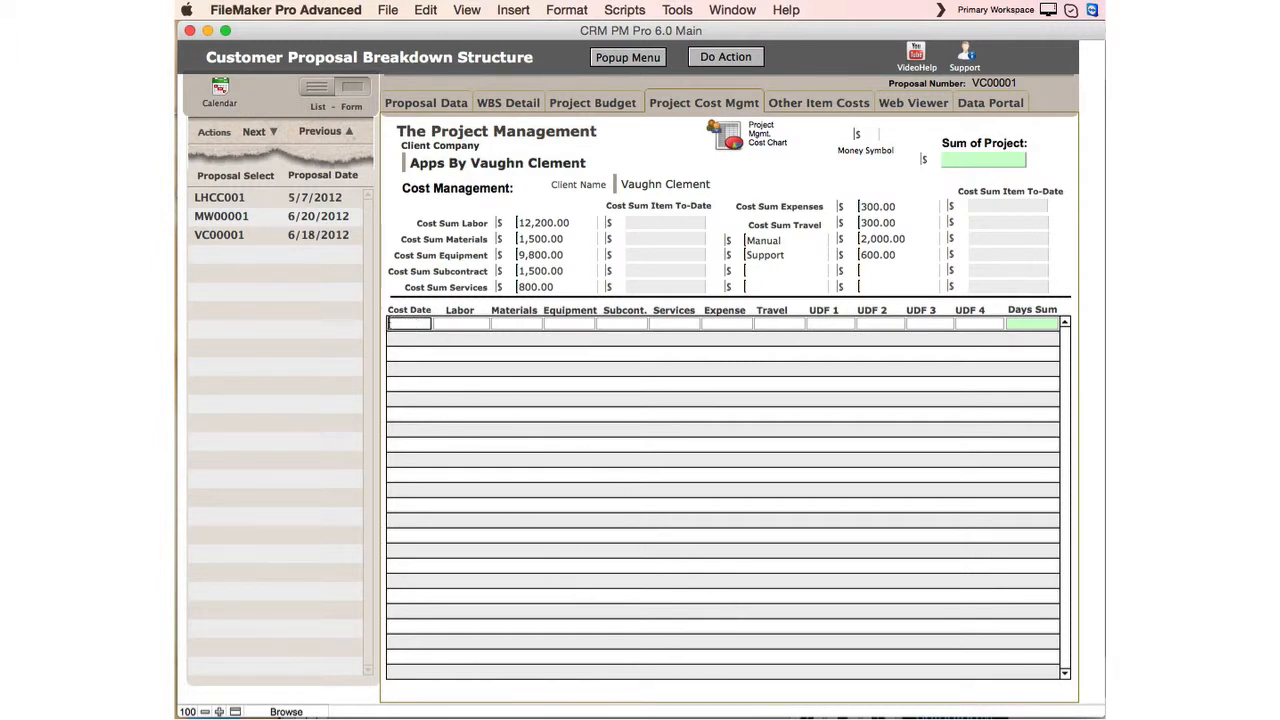
pyautogui.click(409, 327)
# Step: Open the other item costs tracking and examine its description, vendor, cost type, planned purchase date and quantity fields
pyautogui.click(815, 108)
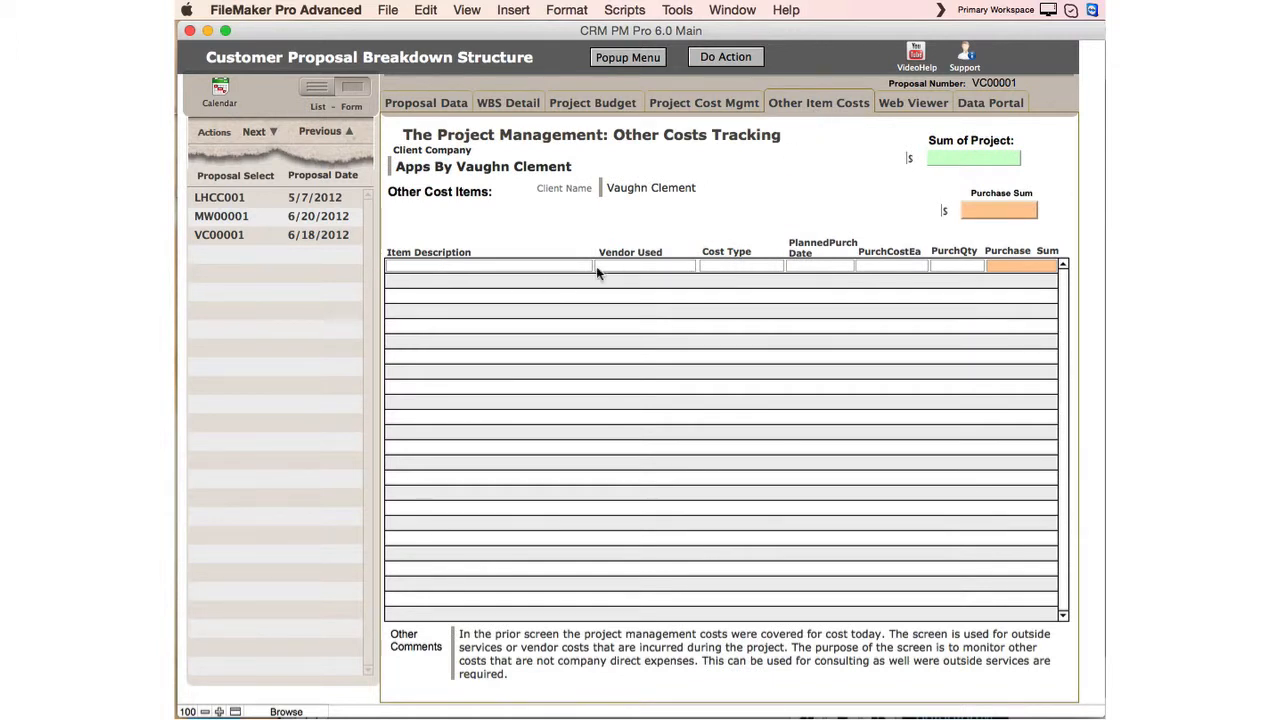
pyautogui.click(443, 263)
pyautogui.click(645, 268)
pyautogui.click(754, 264)
pyautogui.click(816, 270)
pyautogui.click(949, 266)
# Step: View the proposal's web viewer, and check the insert options of the first container in the Data Portal
pyautogui.click(903, 102)
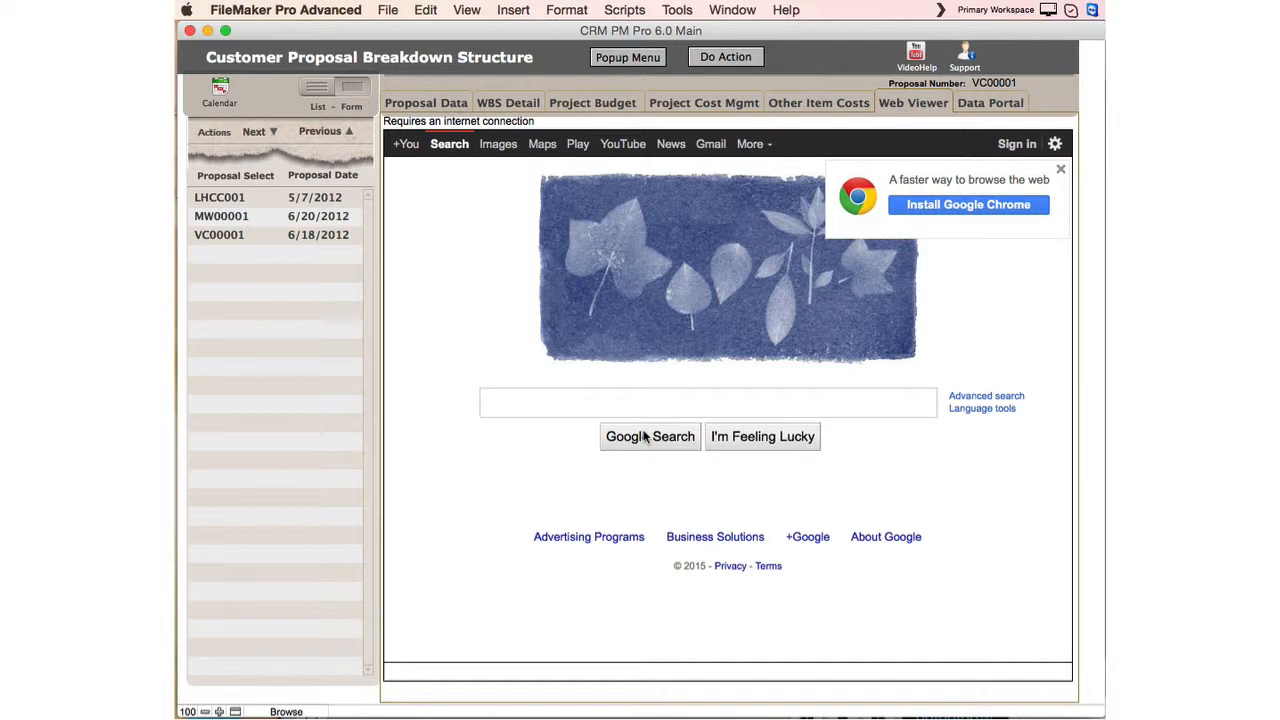
pyautogui.click(990, 103)
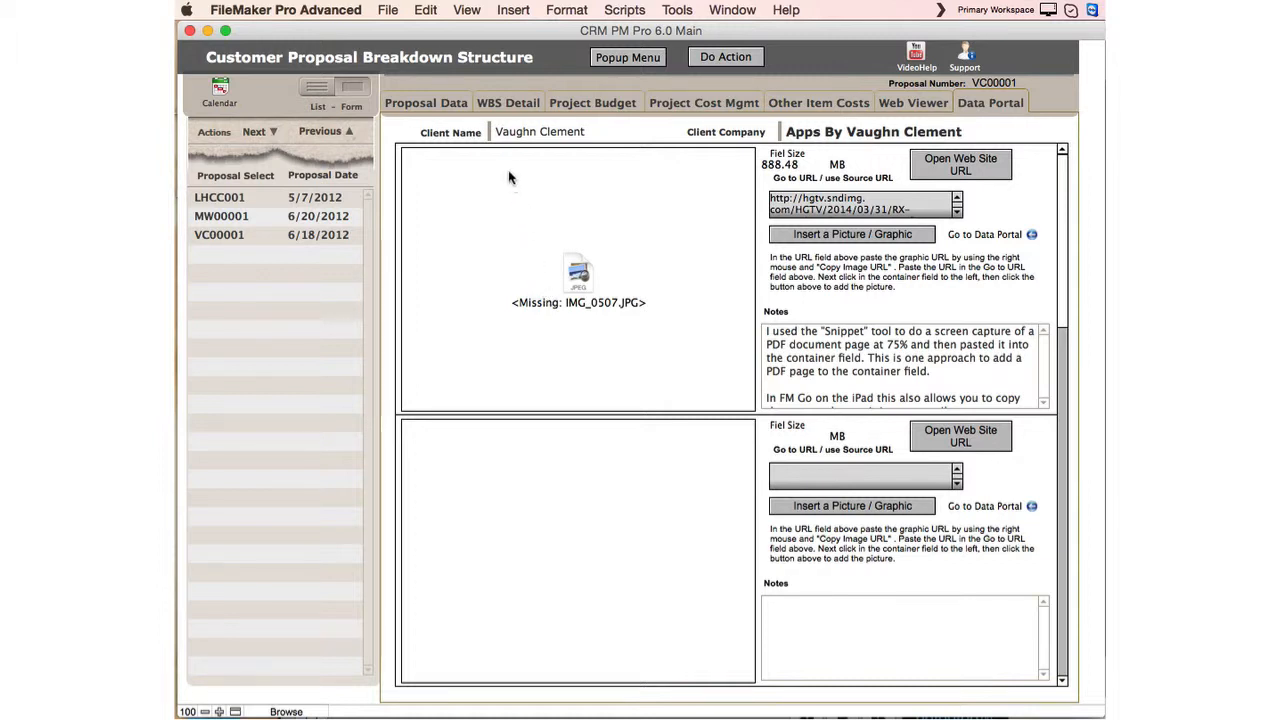
pyautogui.rightClick(530, 231)
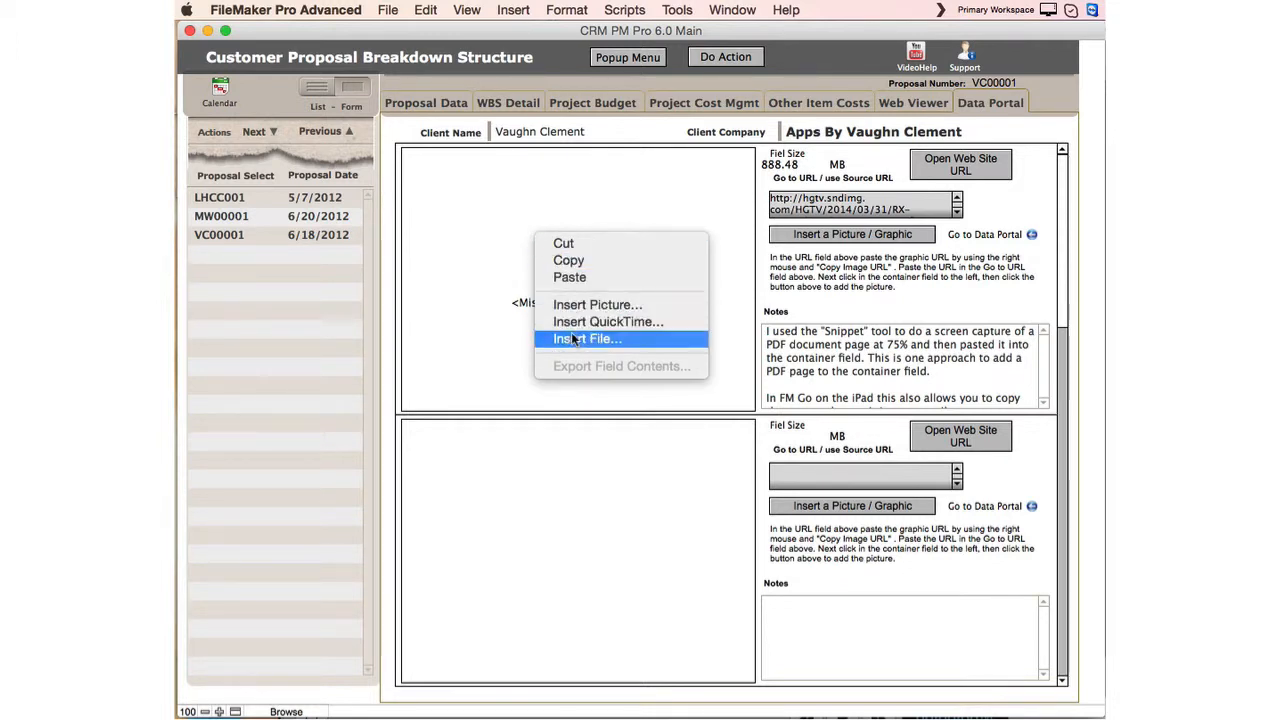
pyautogui.click(472, 272)
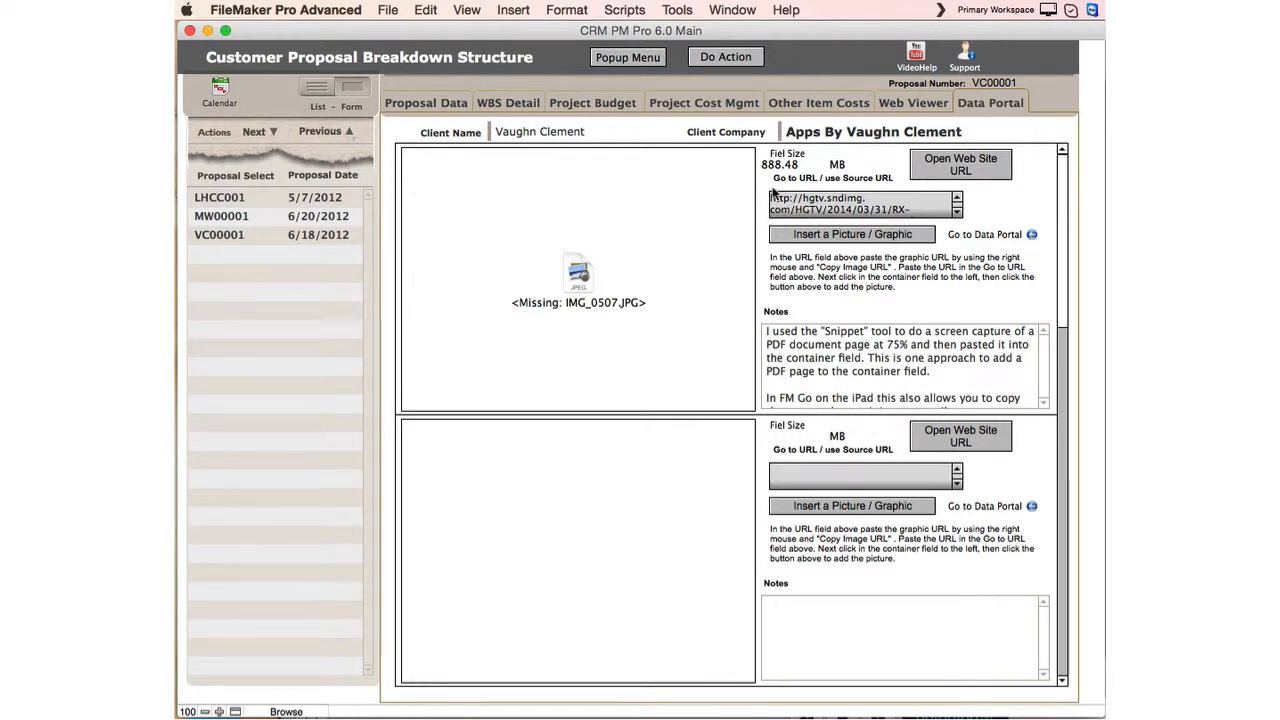
# Step: Examine the first Data Portal record's source URL field and the paste and insert options of its picture container
pyautogui.rightClick(790, 203)
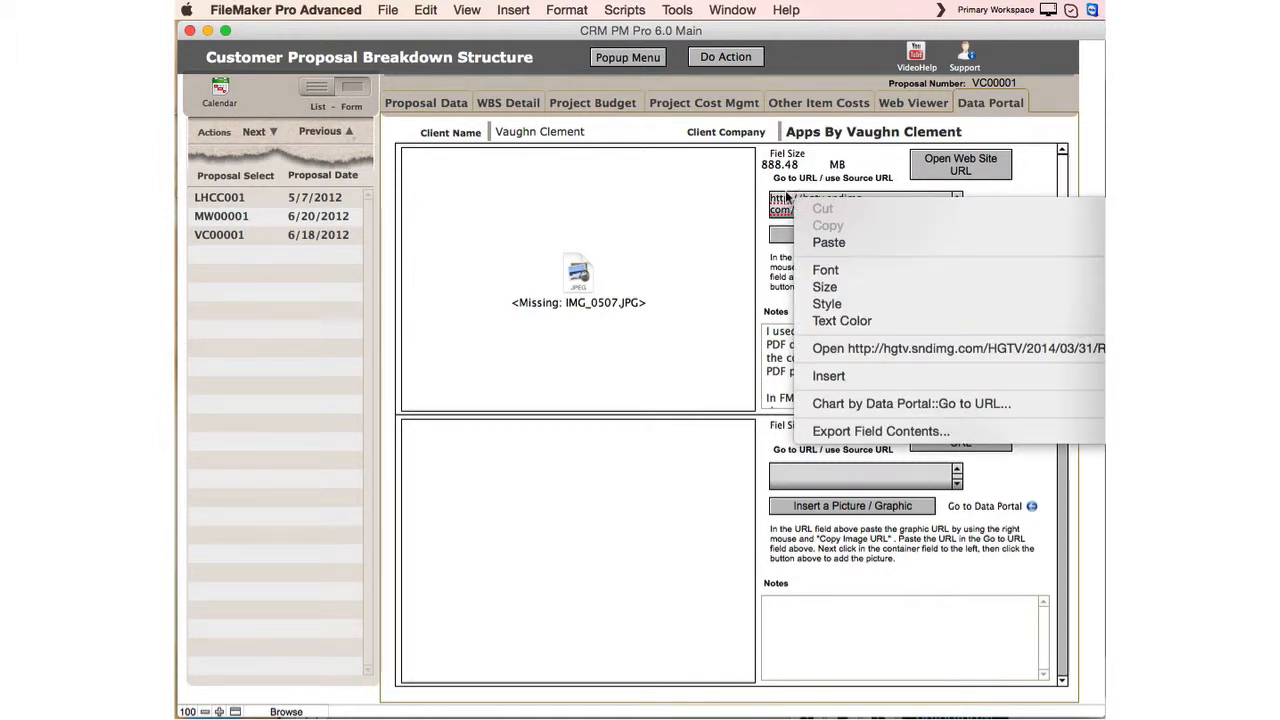
pyautogui.rightClick(627, 224)
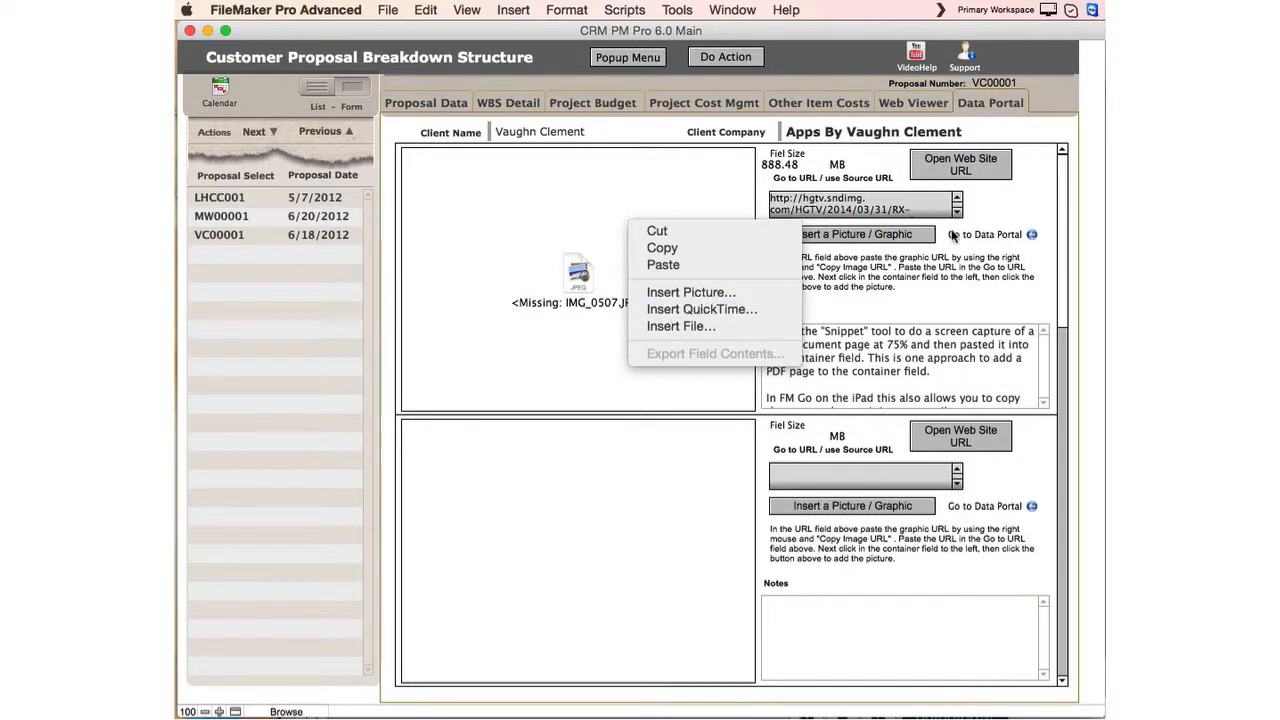
pyautogui.click(986, 216)
pyautogui.click(843, 210)
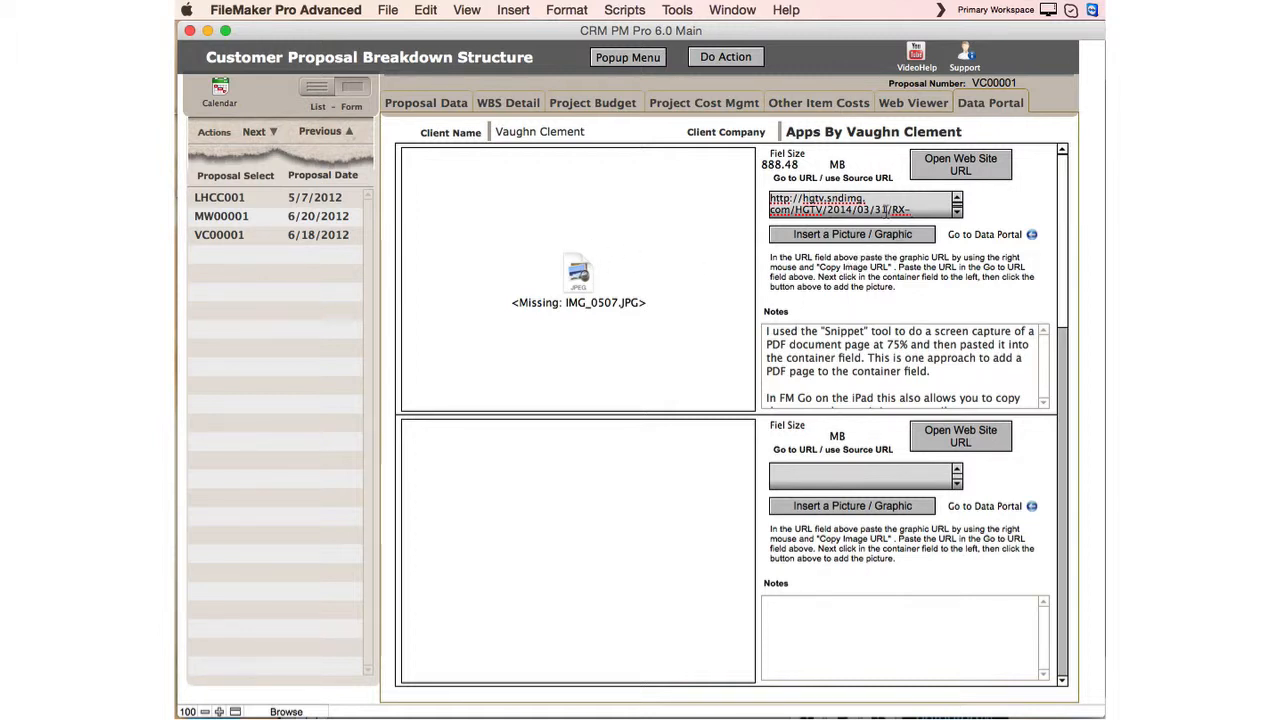
pyautogui.rightClick(630, 245)
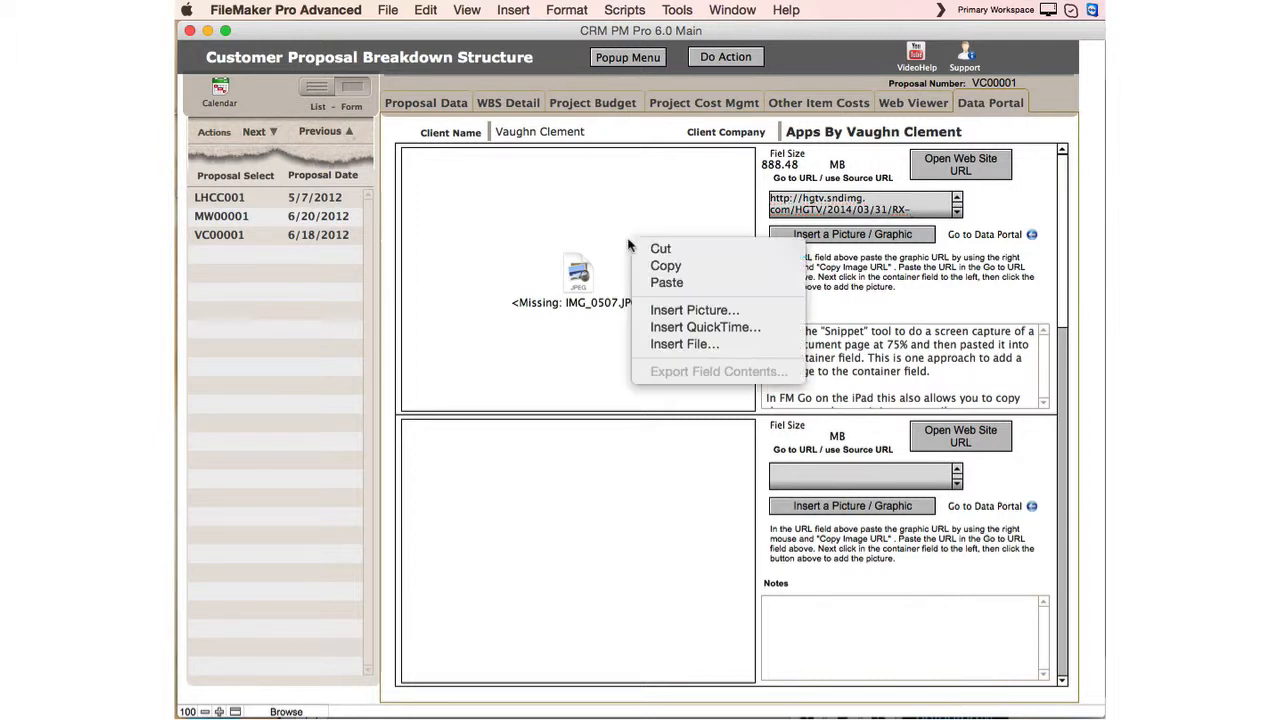
pyautogui.click(483, 220)
pyautogui.rightClick(486, 213)
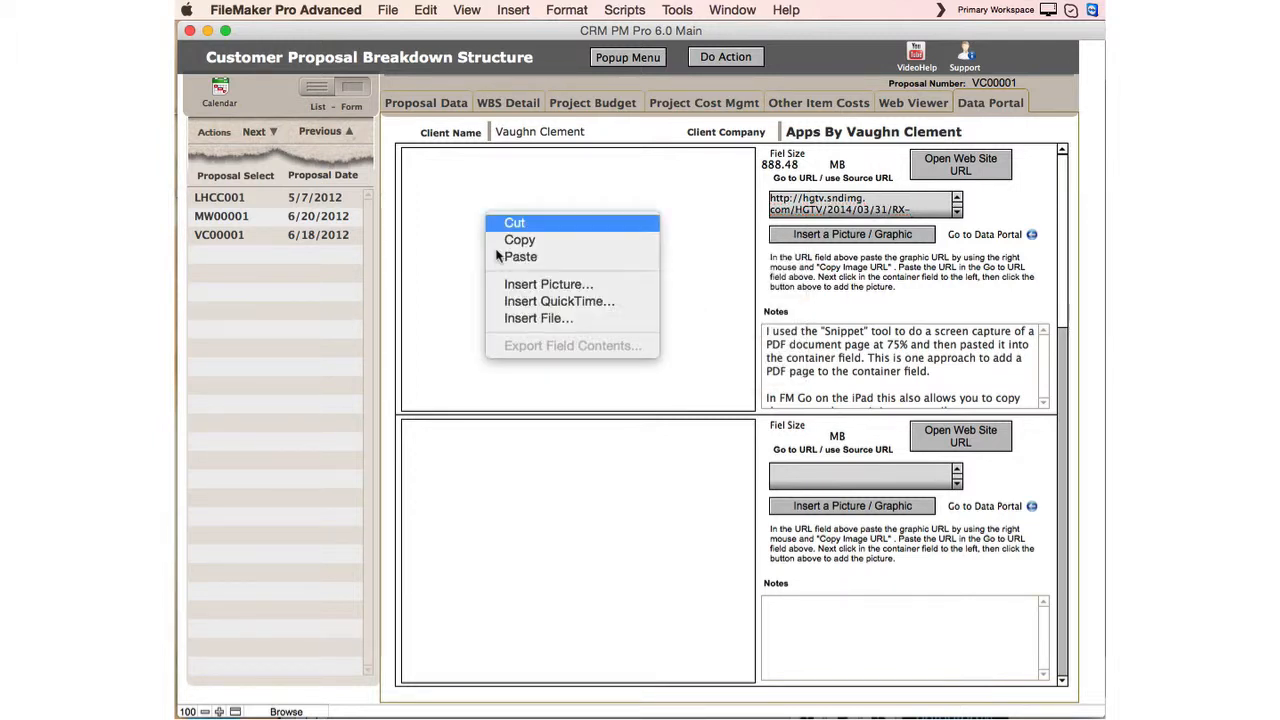
pyautogui.click(526, 173)
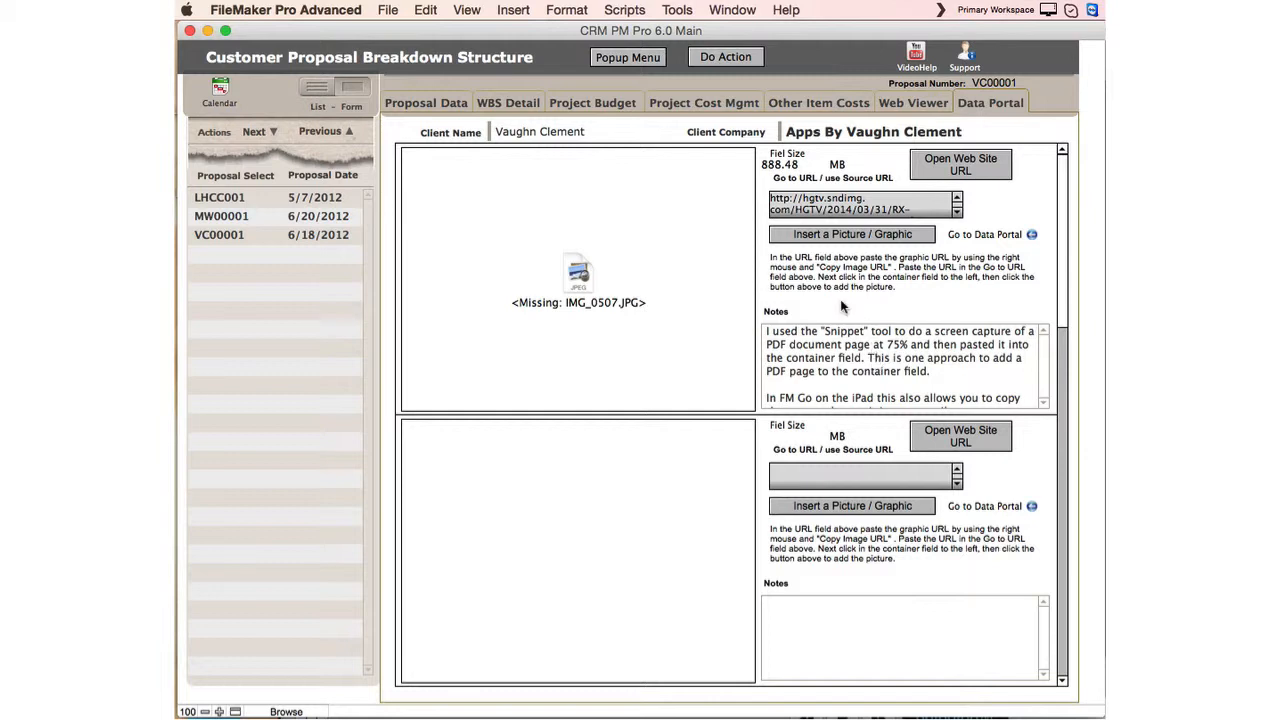
# Step: View the Project Management Costs chart from the cost management screen and return to the Proposal Track Portal
pyautogui.click(778, 106)
pyautogui.click(729, 104)
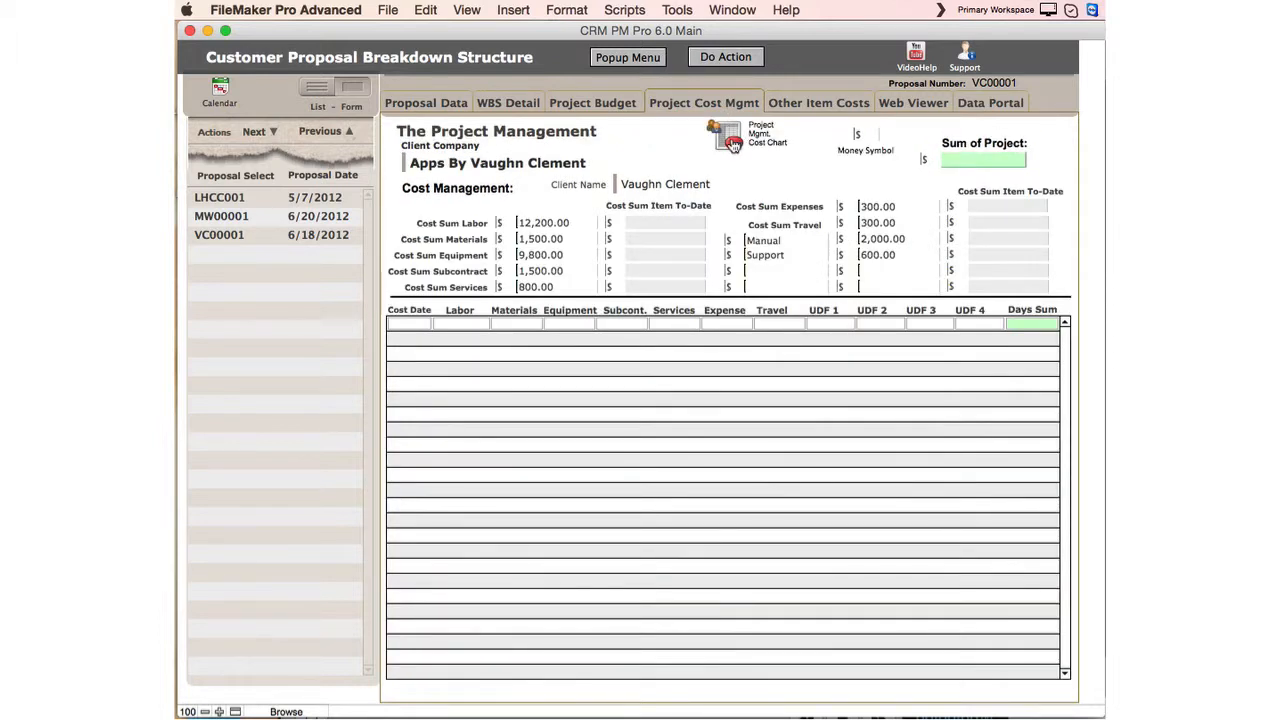
pyautogui.click(733, 145)
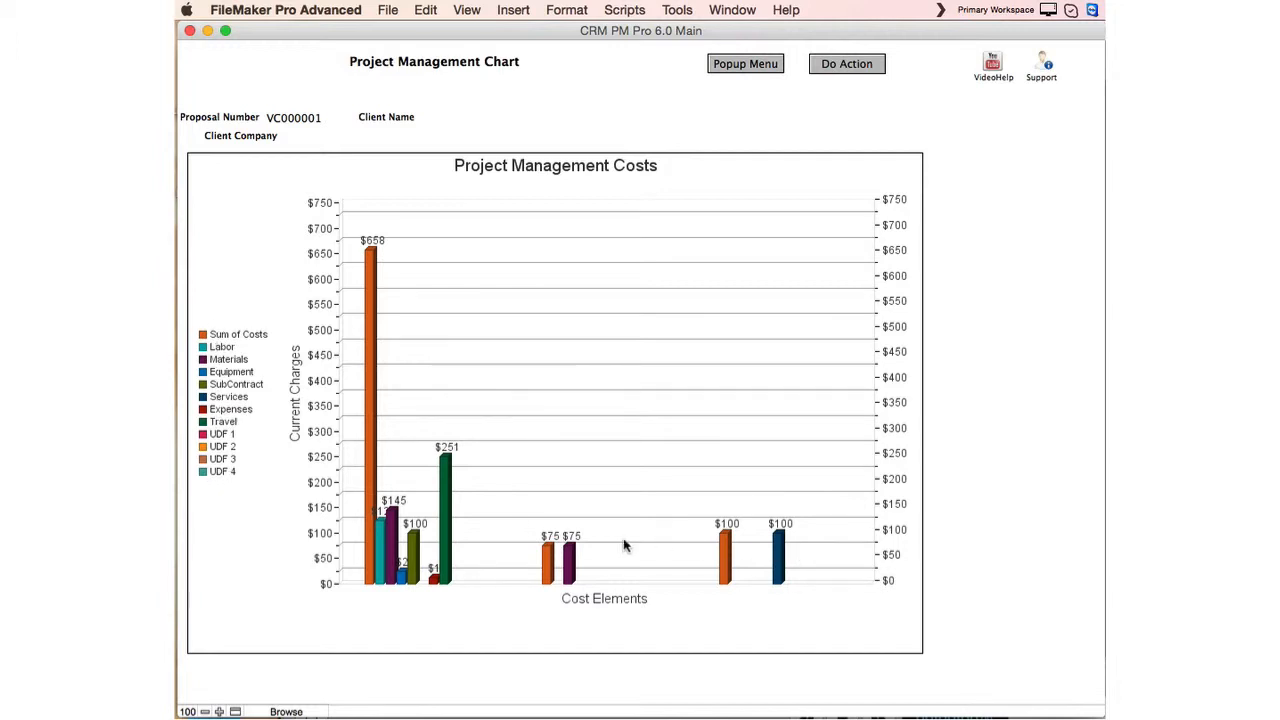
pyautogui.click(738, 68)
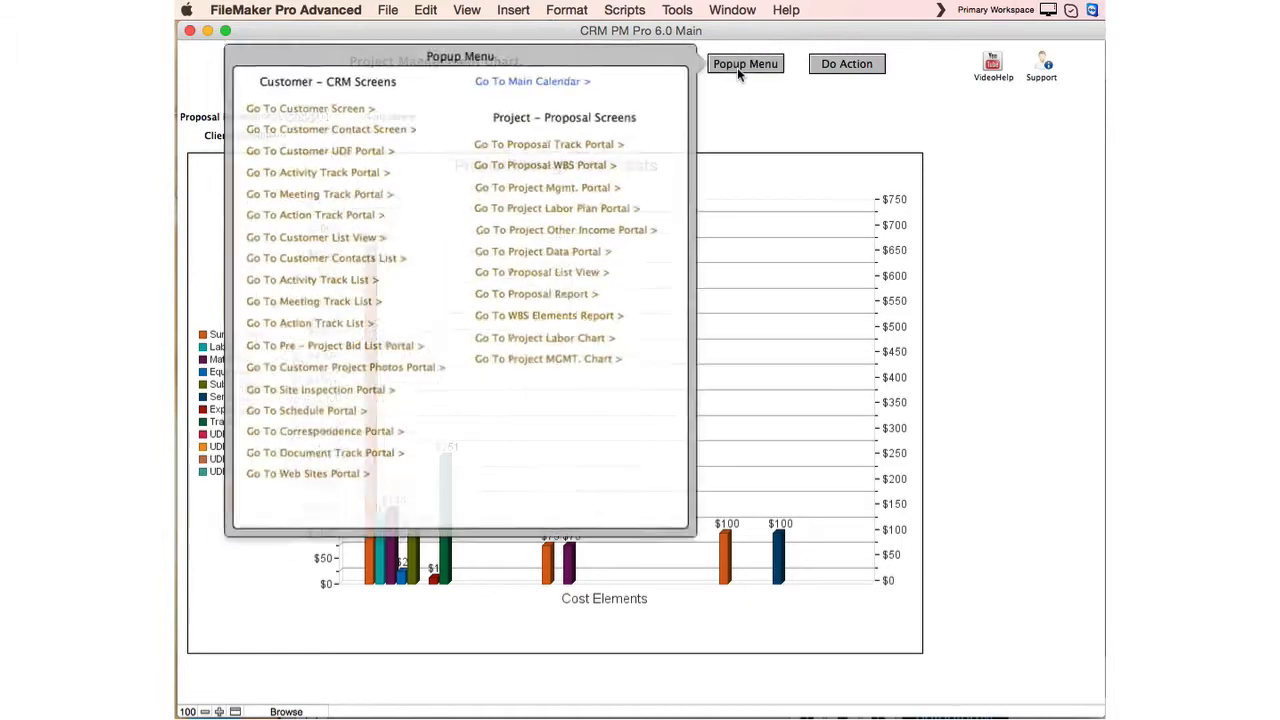
pyautogui.click(538, 143)
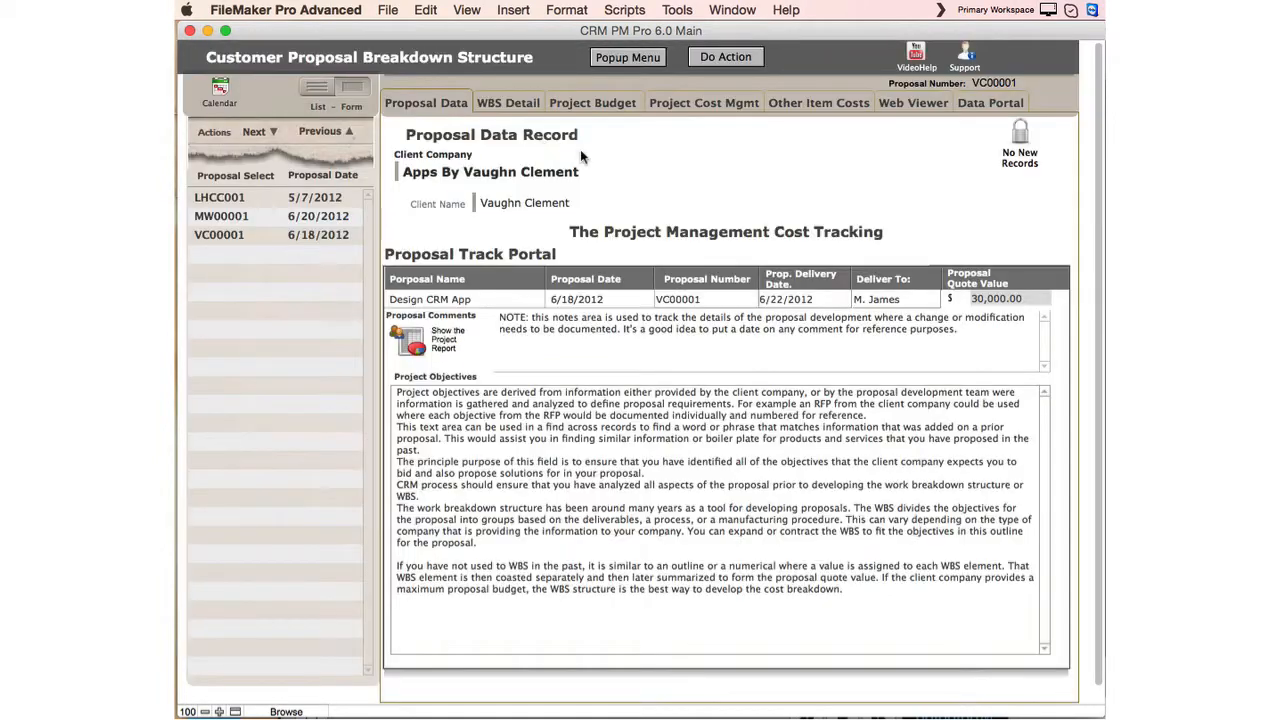
# Step: View the Project Labor chart from the project budget, check its slice values, and return to the Proposal Track Portal
pyautogui.click(590, 106)
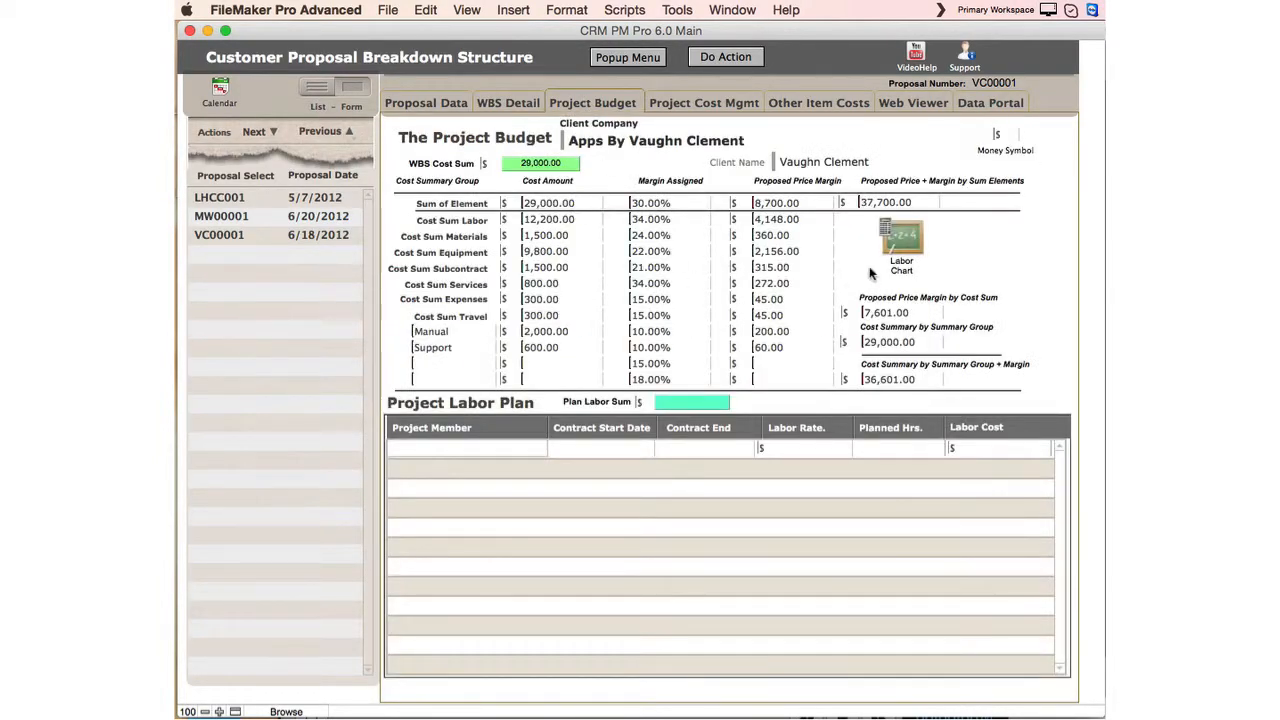
pyautogui.click(901, 240)
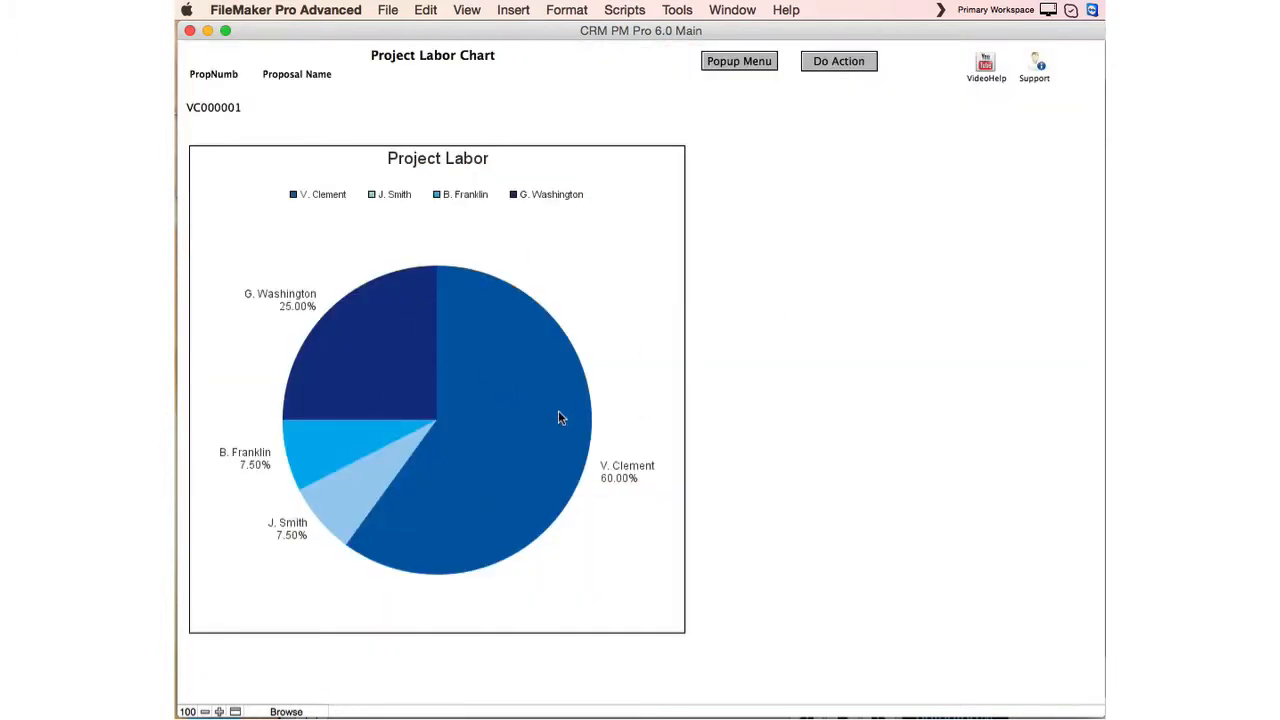
pyautogui.moveTo(380, 522)
pyautogui.moveTo(570, 441)
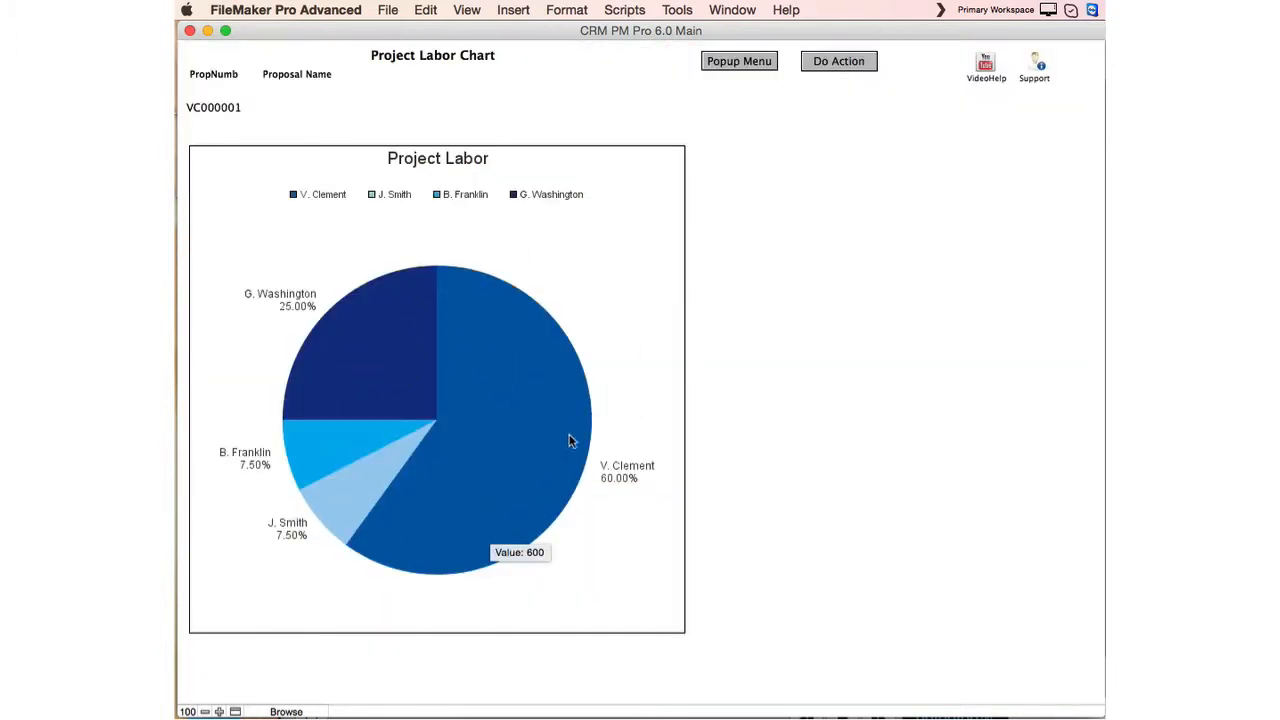
pyautogui.moveTo(338, 345)
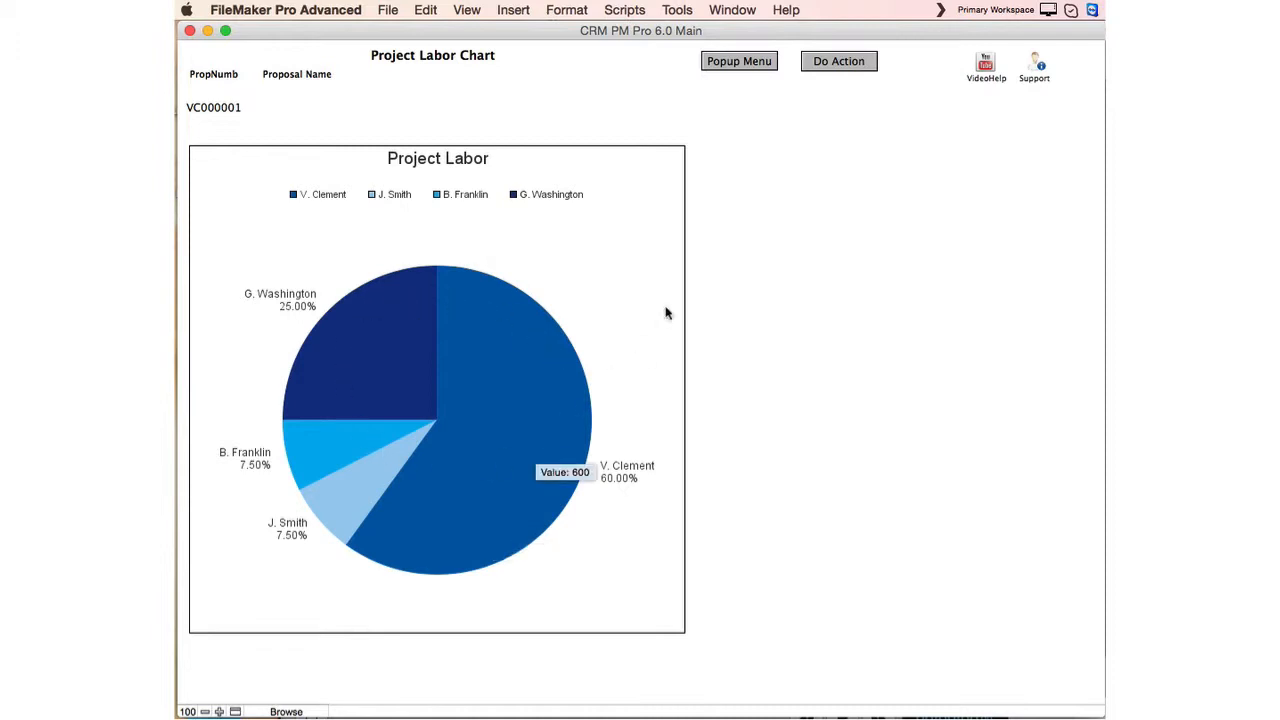
pyautogui.click(731, 63)
pyautogui.click(522, 145)
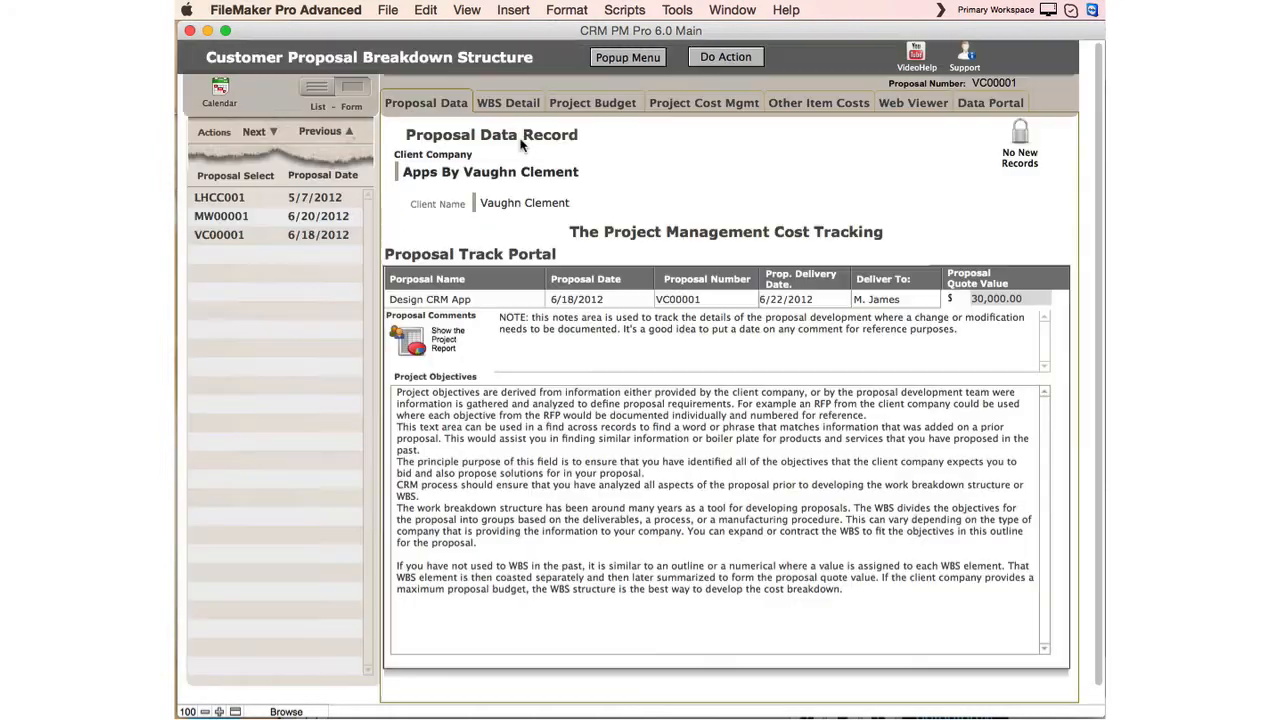
# Step: Open the WBS Elements report from WBS element 1.0 in the WBS detail
pyautogui.click(568, 104)
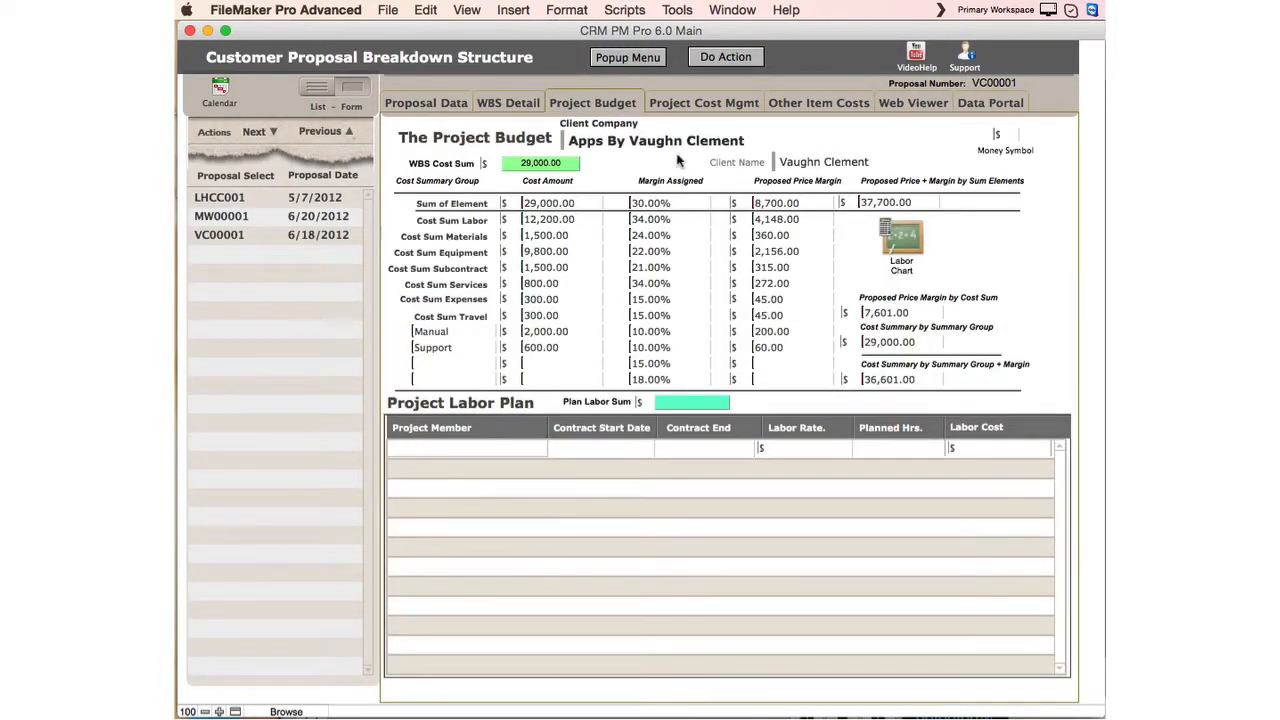
pyautogui.click(501, 105)
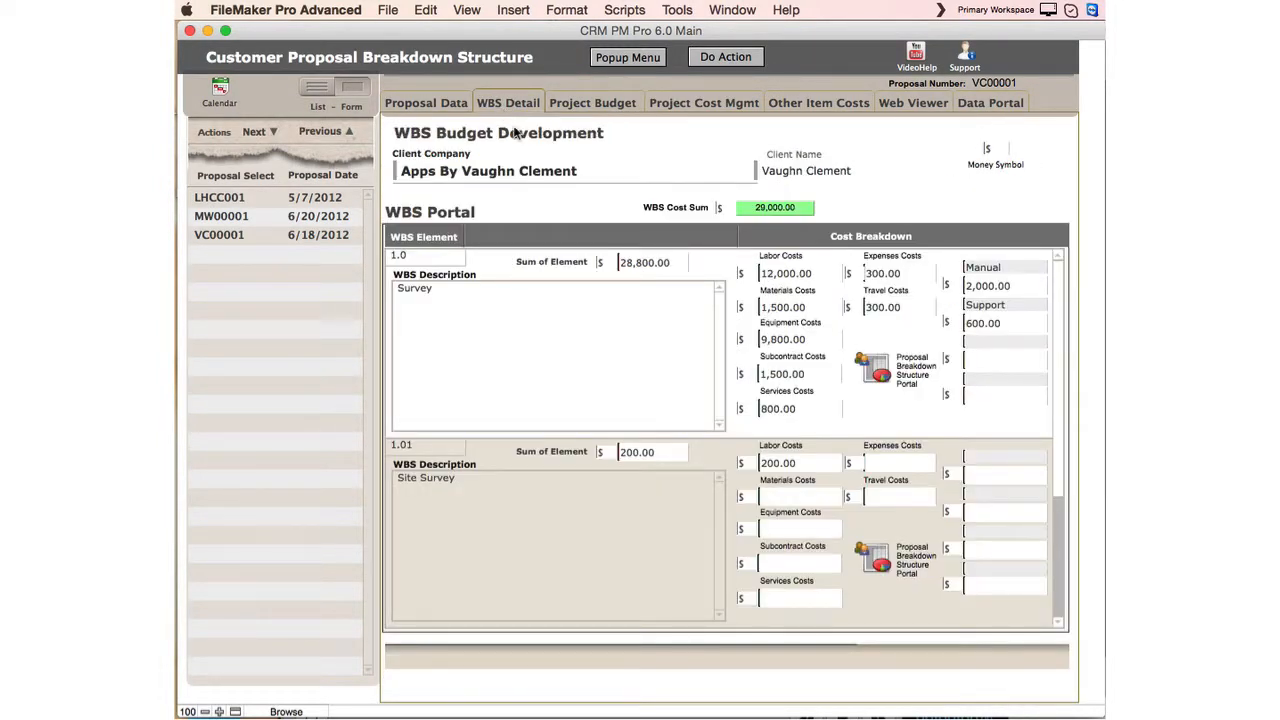
pyautogui.click(873, 370)
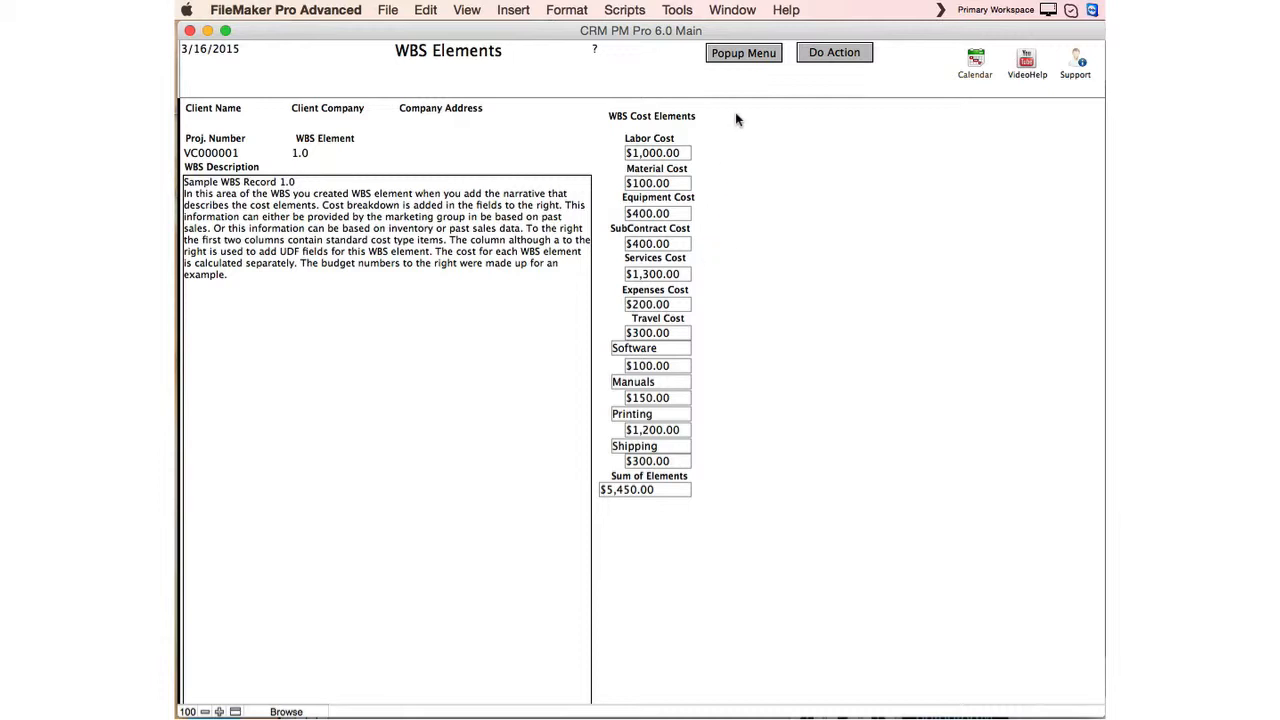
# Step: Return to the Proposal Track Portal and open the project cost management screen
pyautogui.click(740, 55)
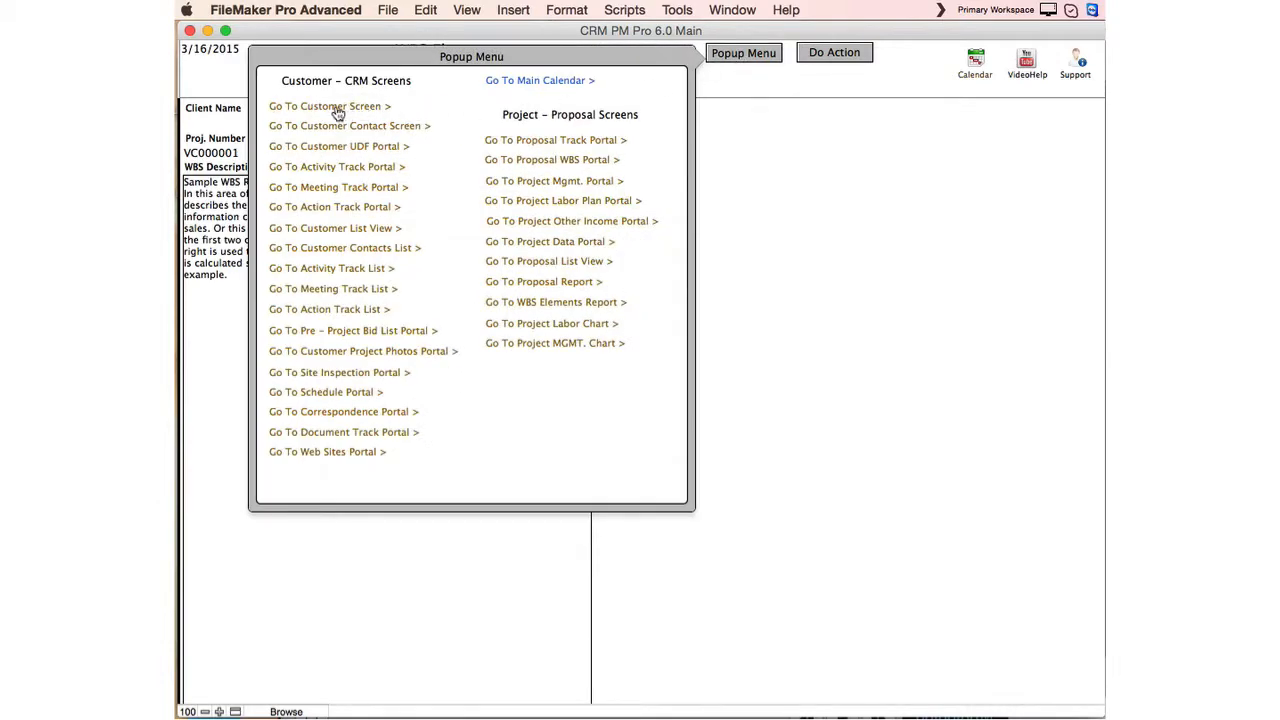
pyautogui.click(505, 141)
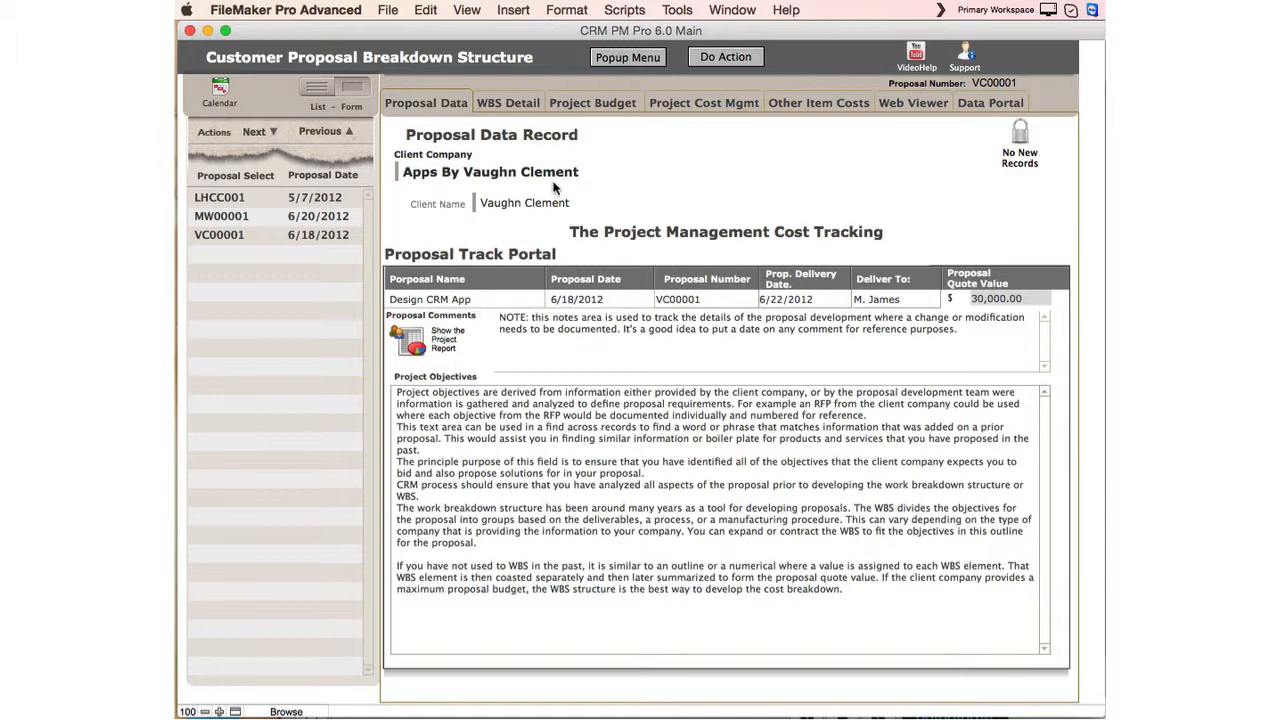
pyautogui.click(708, 105)
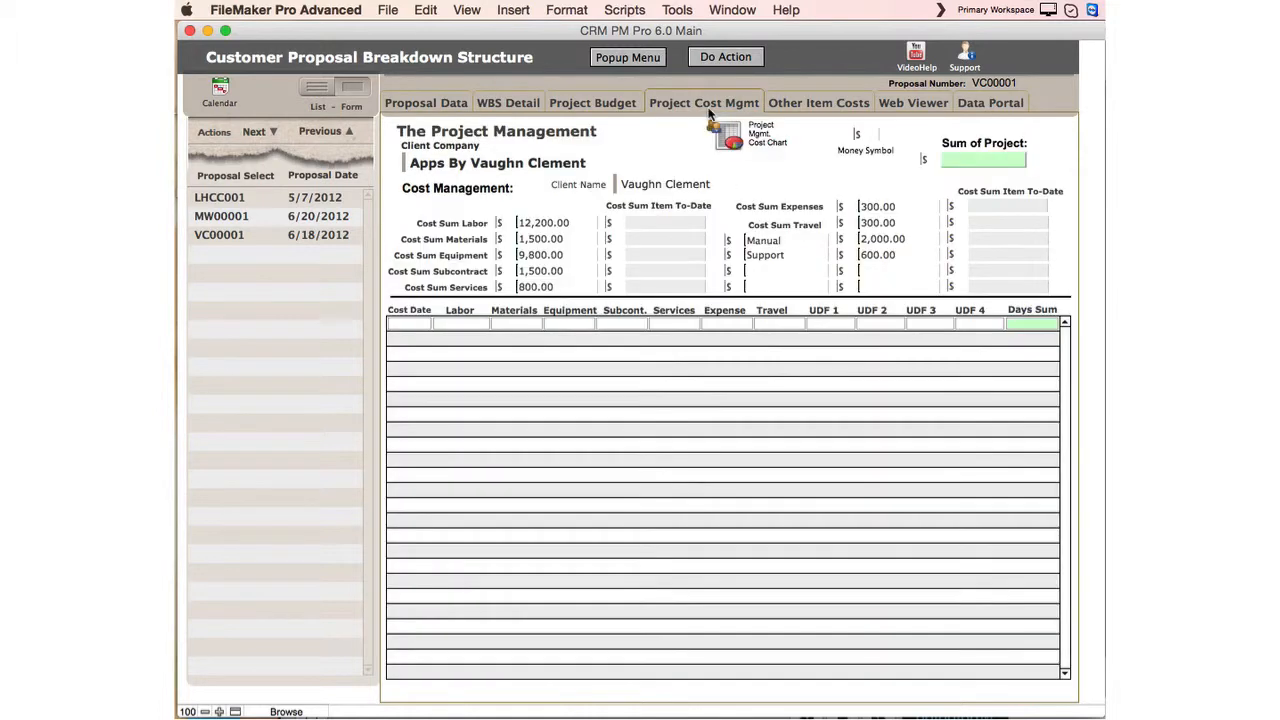